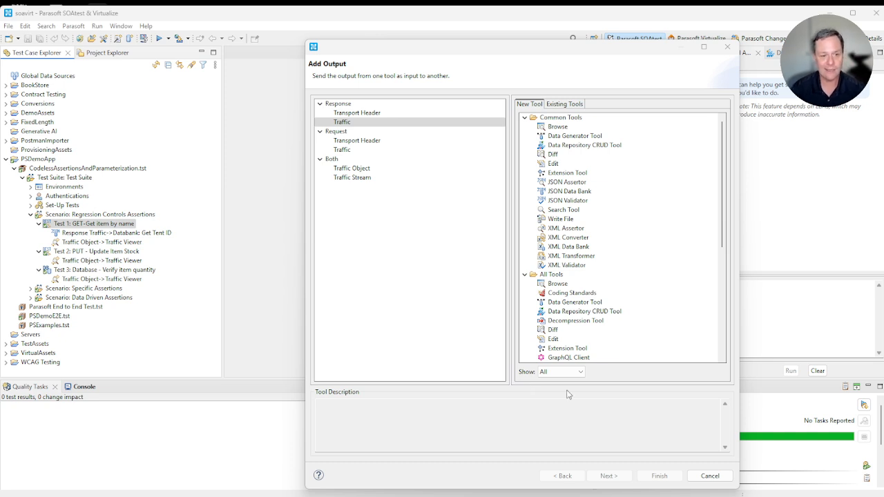
- Look over the JSON Assertor and JSON Data Bank tools for the response traffic output, and close the dialog without adding one
click(580, 333)
click(579, 184)
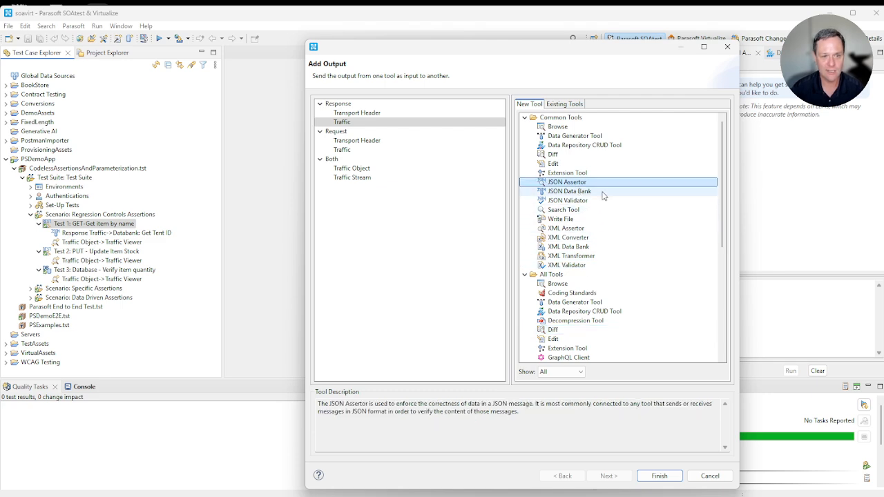
click(602, 193)
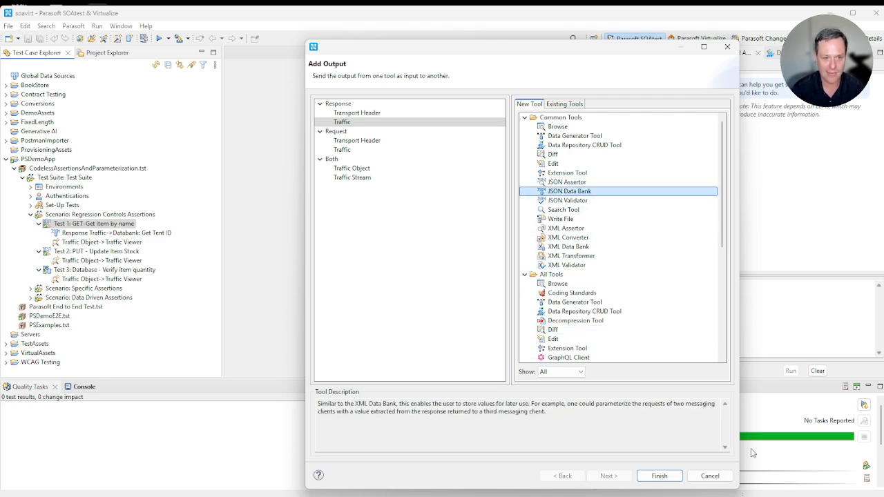
click(722, 479)
- Run the Regression Controls Assertions scenario and check the itemName path parameter in Test 1: GET-Get item by name
click(111, 214)
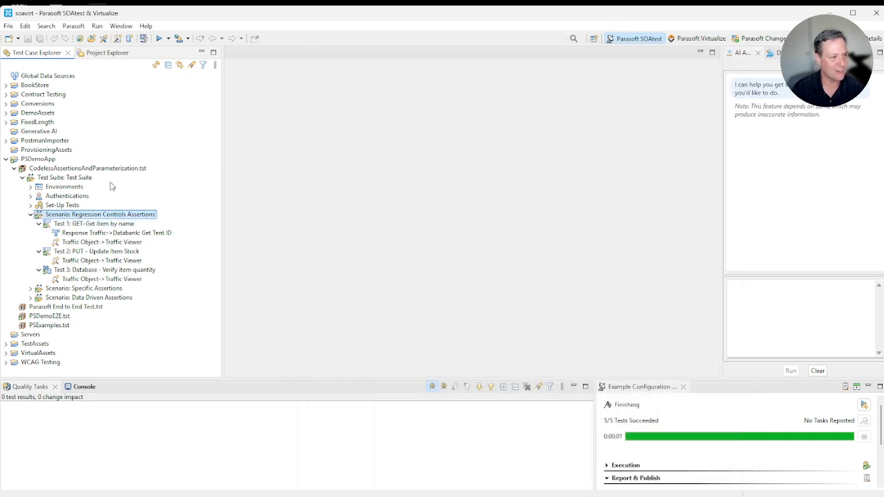
click(160, 39)
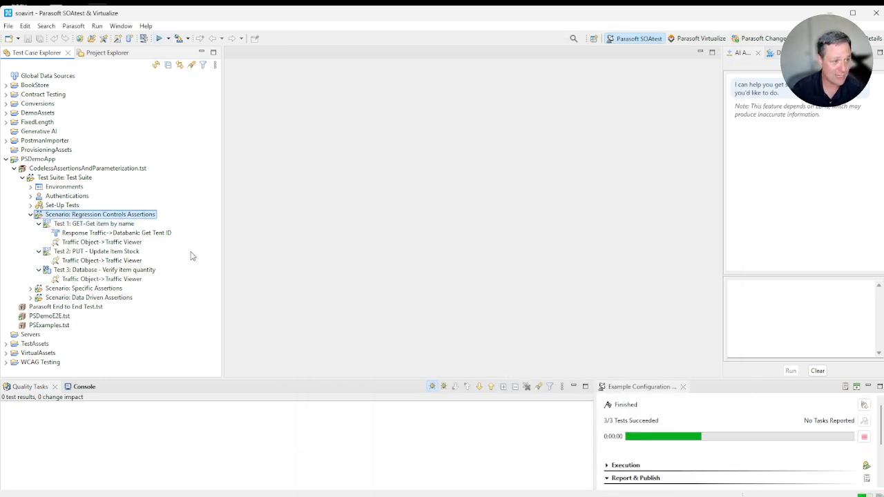
click(127, 225)
double_click(127, 224)
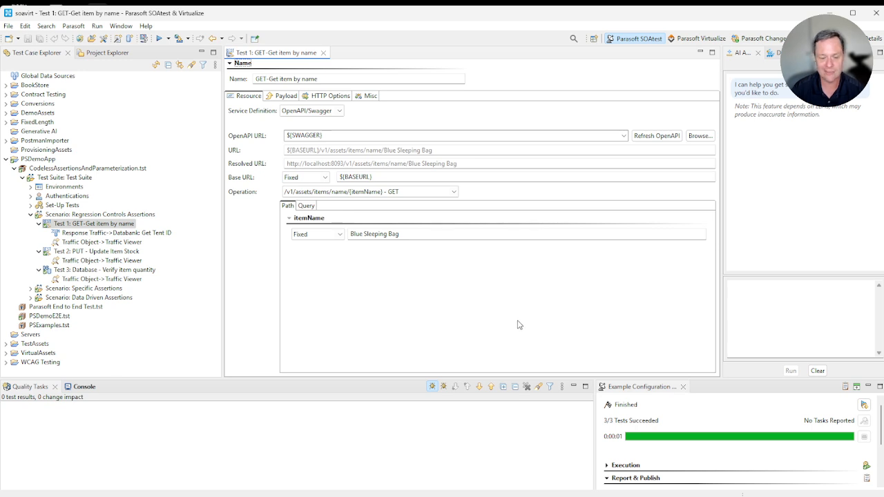
triple_click(465, 235)
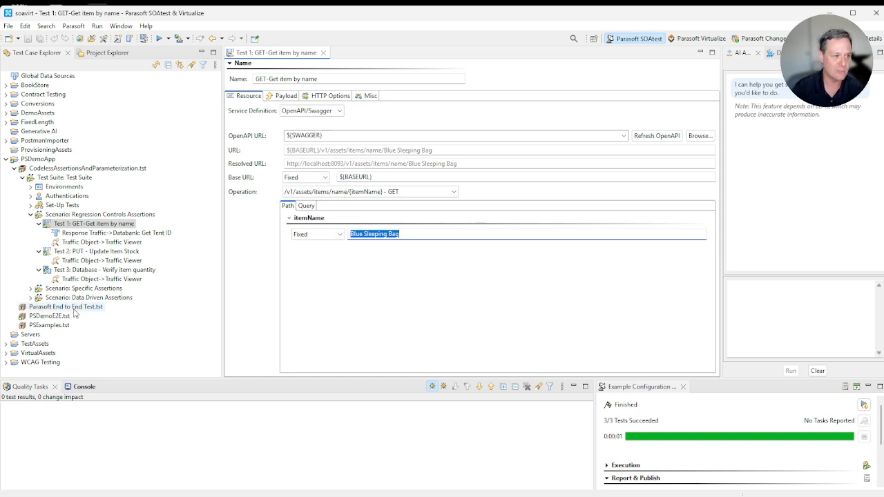
- Examine the name, id and inStock values in the response traffic recorded for Test 1
click(108, 244)
double_click(108, 243)
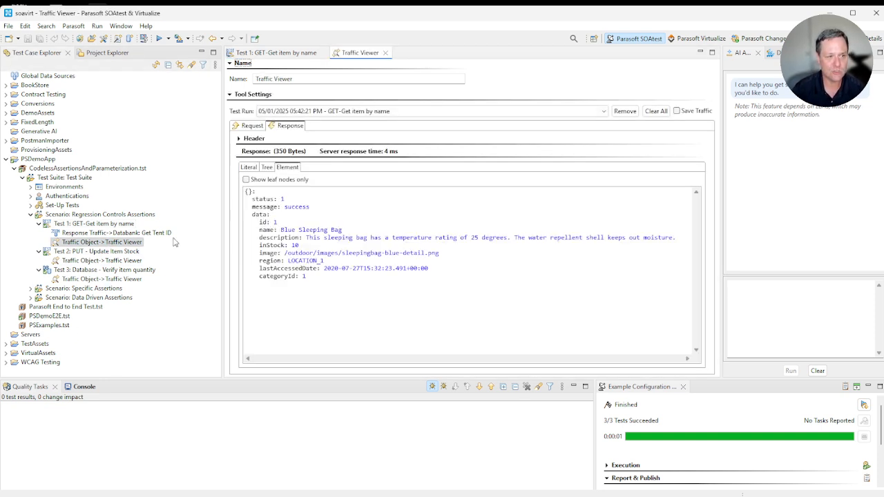
drag(343, 229, 274, 230)
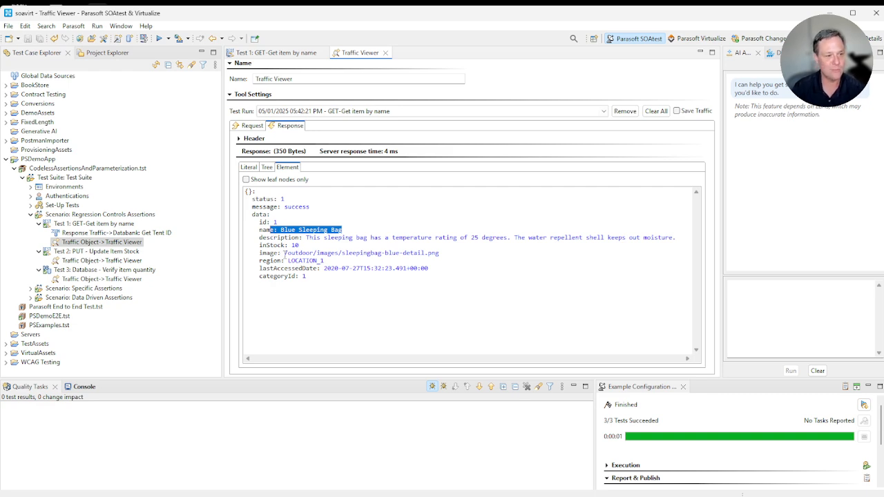
click(287, 218)
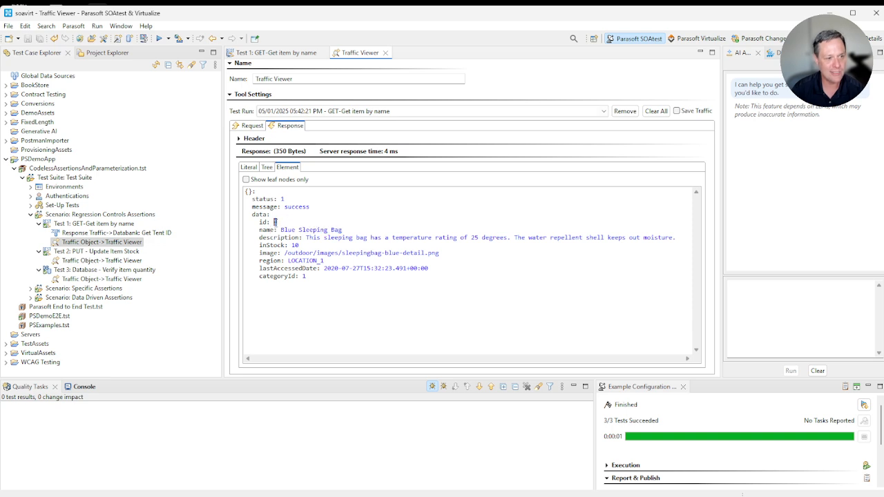
drag(301, 247, 290, 247)
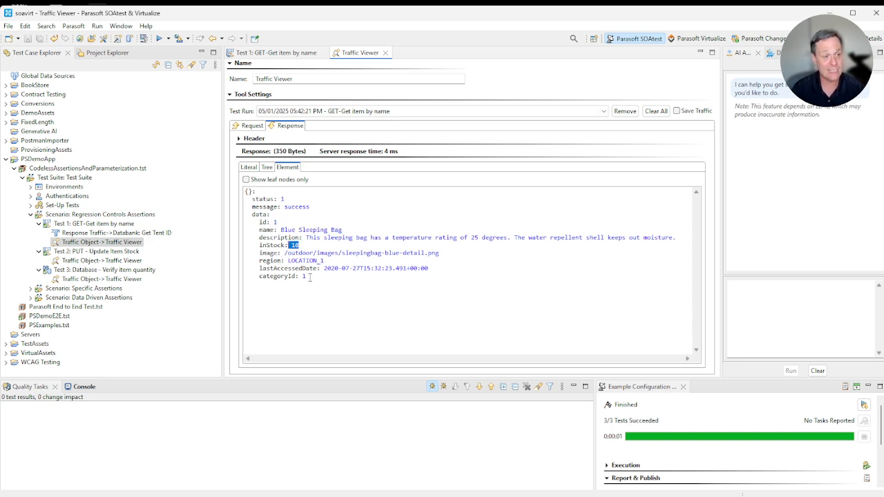
- Inspect the Item ID extraction in Test 1's Get Tent ID databank and evaluate its XPath without changing the settings
double_click(155, 235)
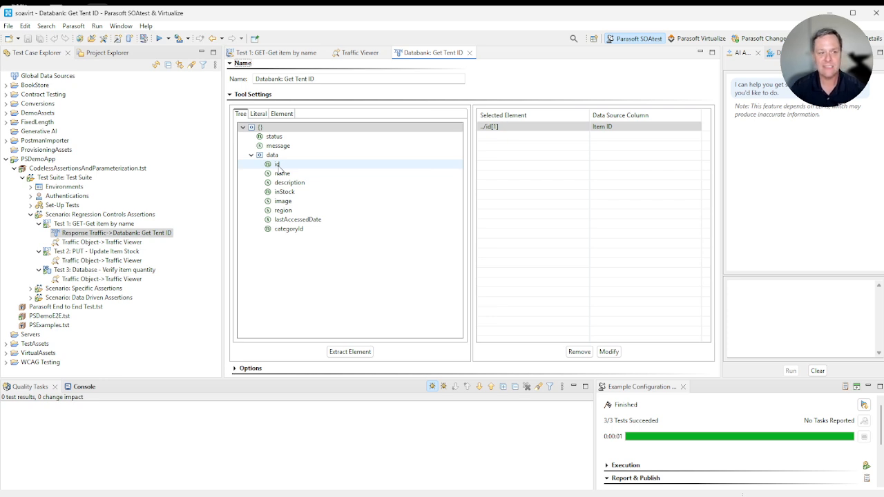
click(621, 131)
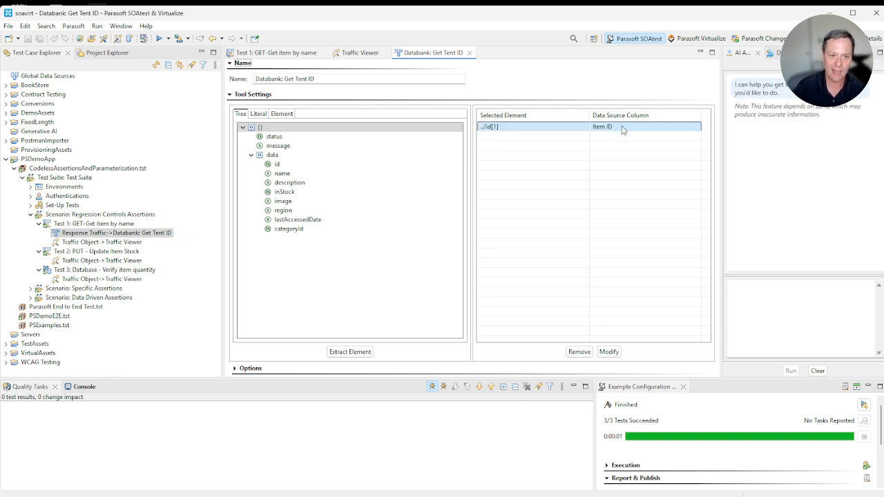
double_click(622, 131)
click(392, 321)
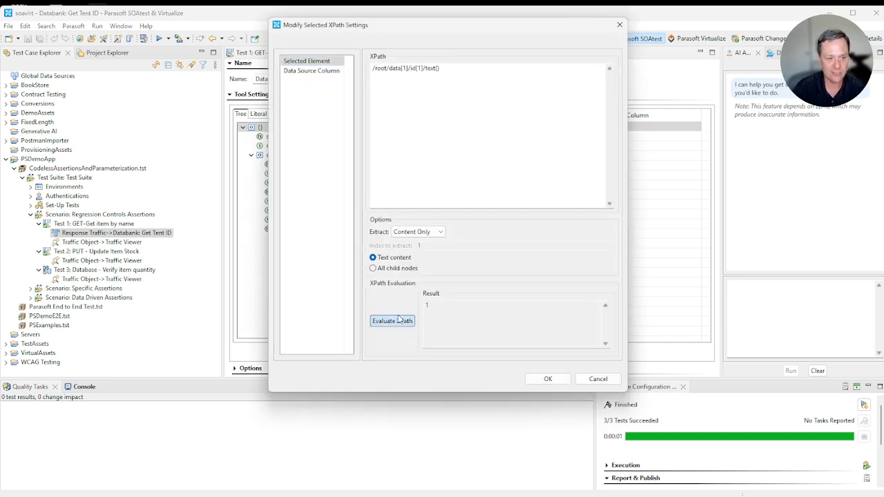
drag(456, 308, 425, 305)
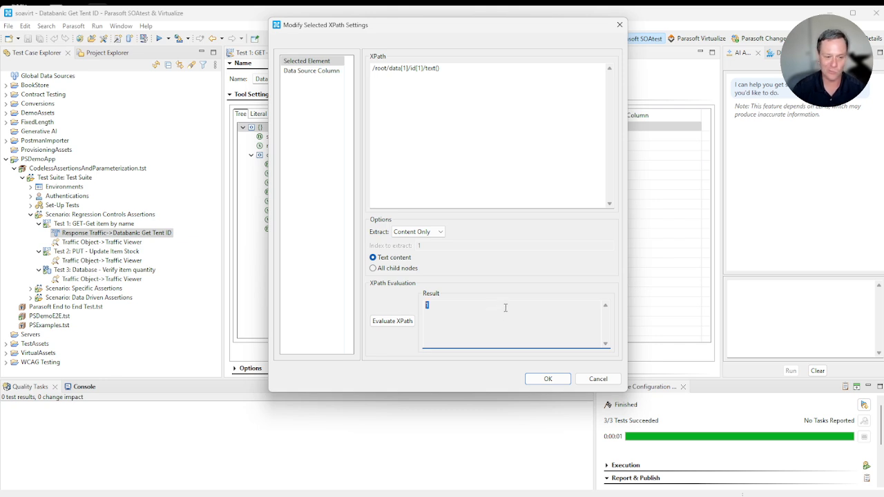
click(599, 379)
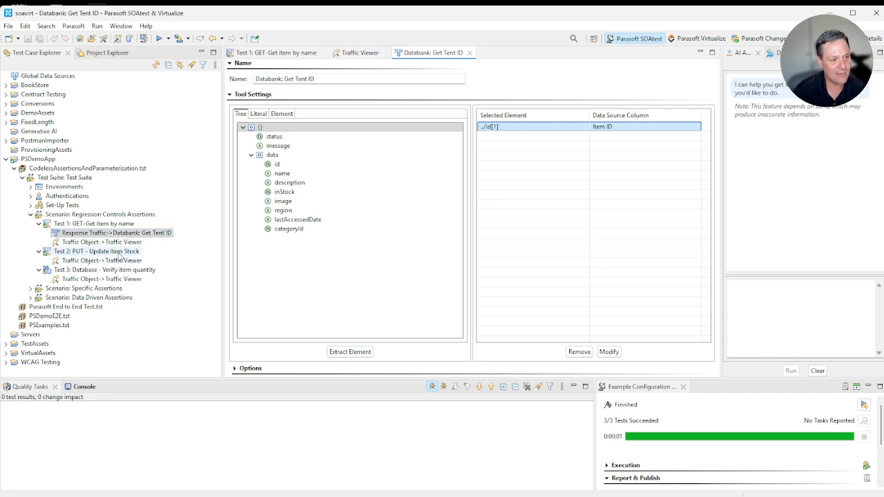
- Parameterize the itemId path parameter of Test 2: PUT - Update Item Stock with the Item ID column
double_click(121, 254)
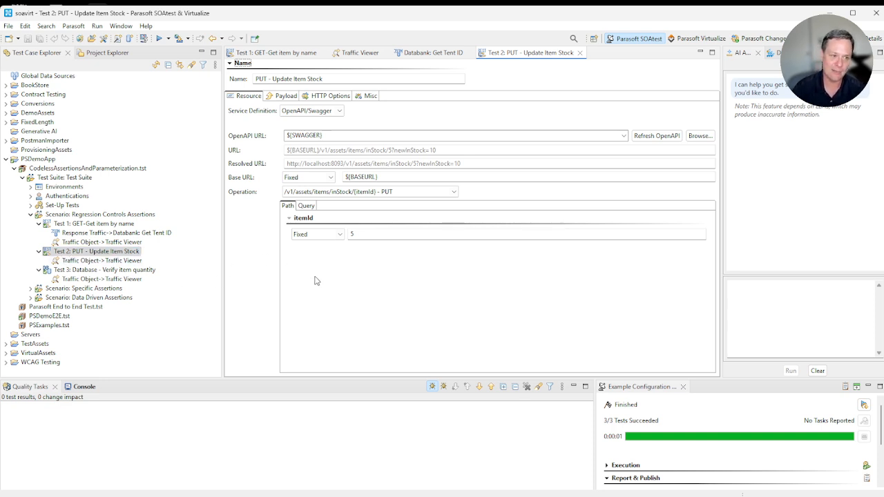
click(352, 234)
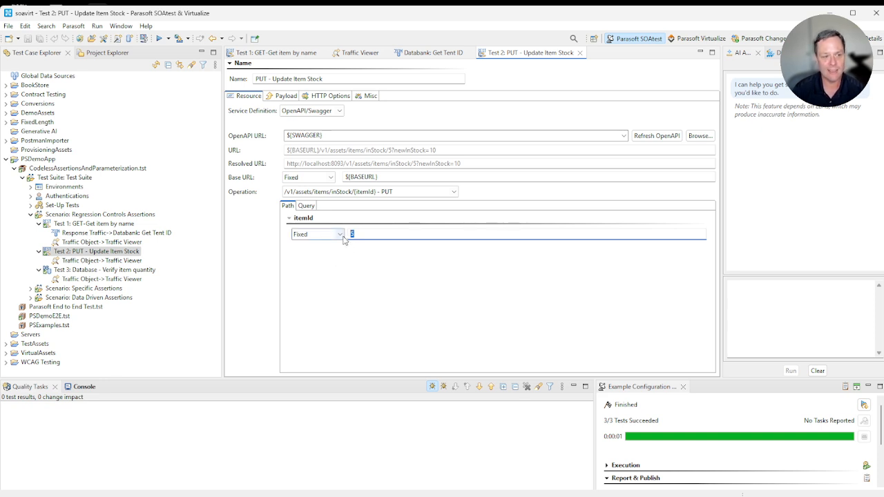
click(341, 234)
click(339, 254)
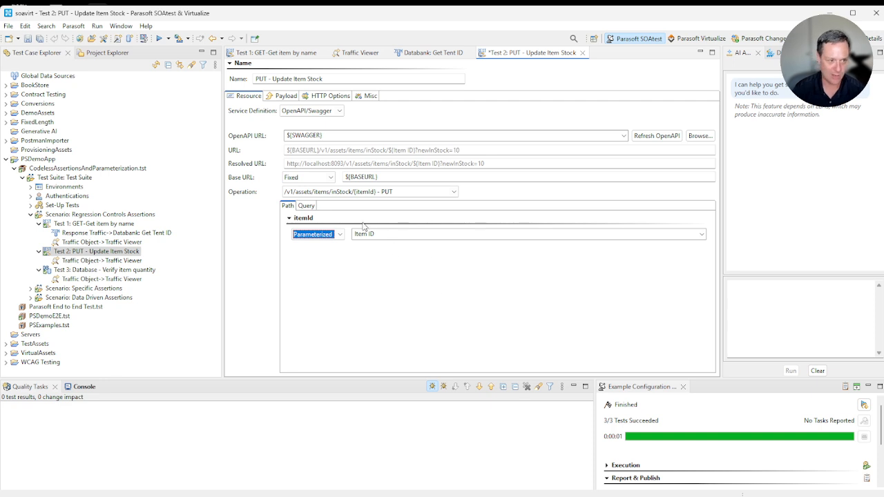
- Set the newInStock query parameter of Test 2 to the fixed value 5 and save the test
click(308, 205)
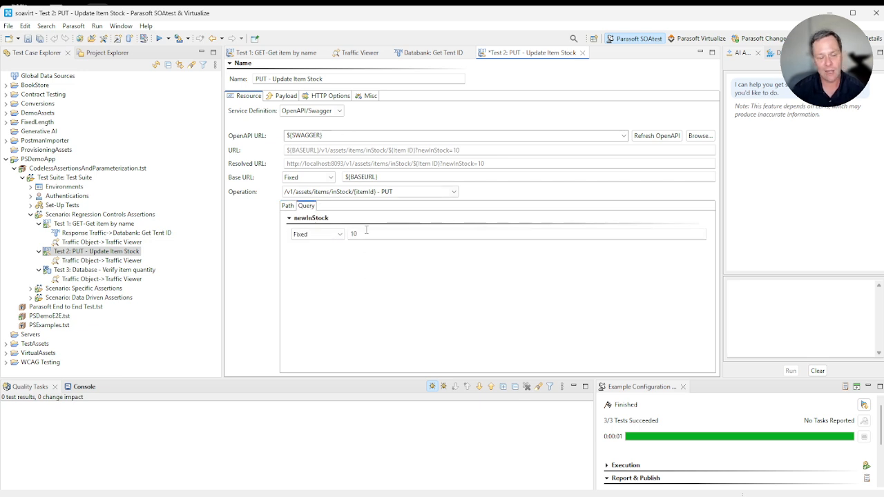
click(343, 235)
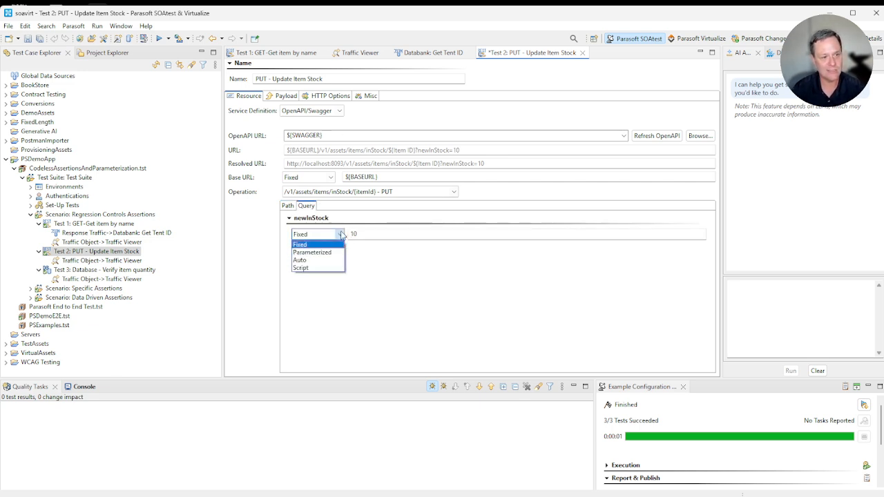
click(380, 231)
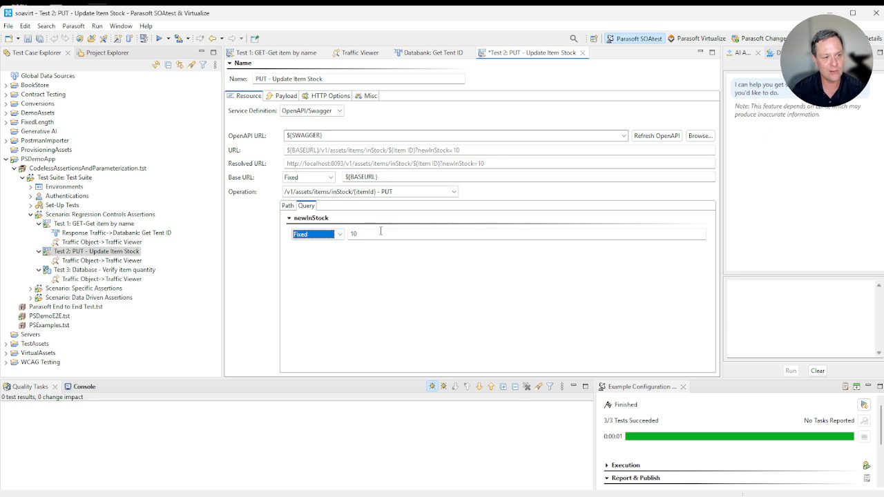
key(Tab)
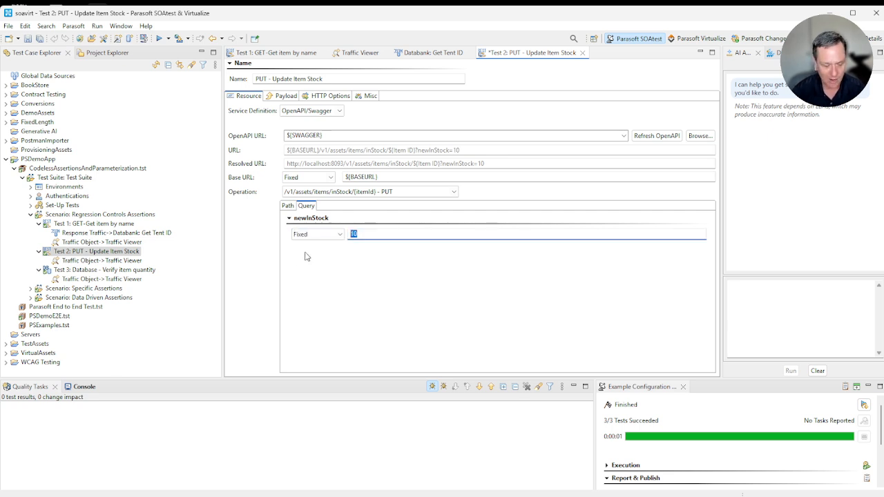
text(5)
key(ctrl+s)
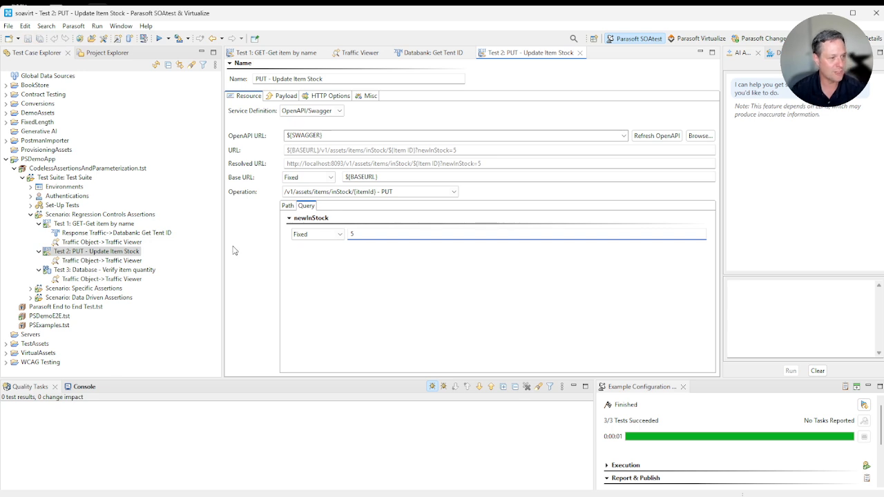
- Check the Item ID variable in the SQL query of Test 3: Database - Verify item quantity, and close all open editors
double_click(147, 272)
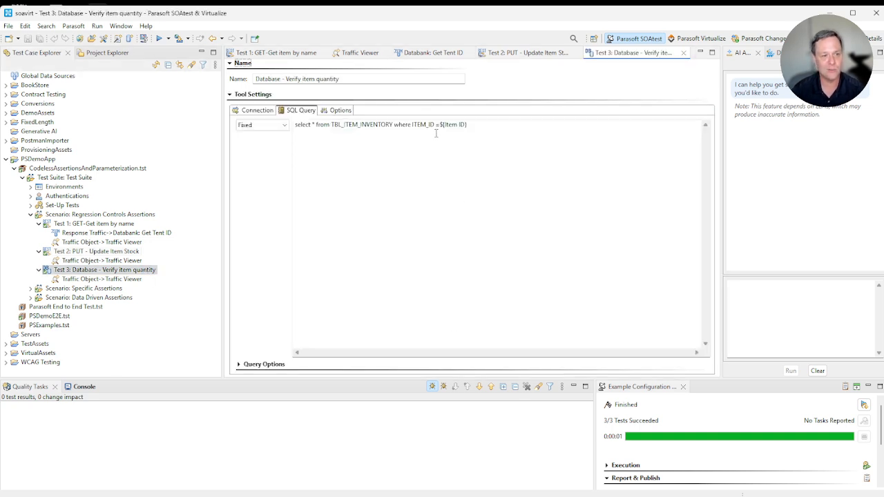
drag(468, 126, 441, 126)
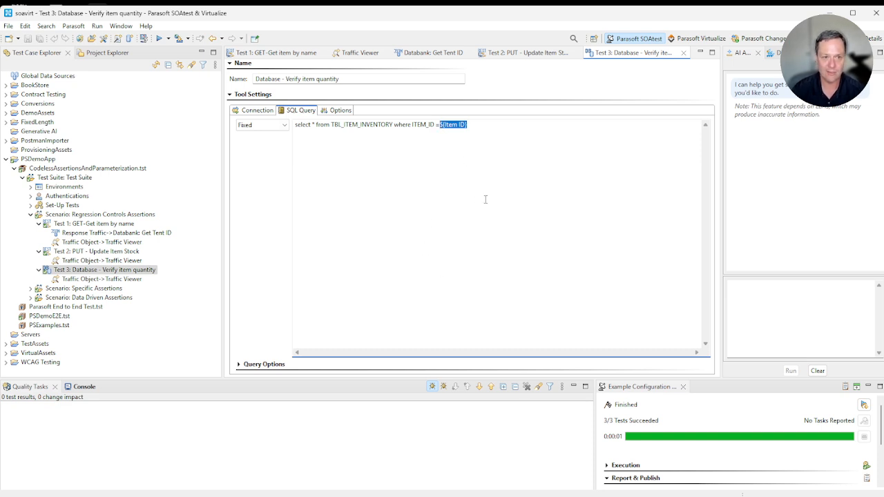
right_click(631, 55)
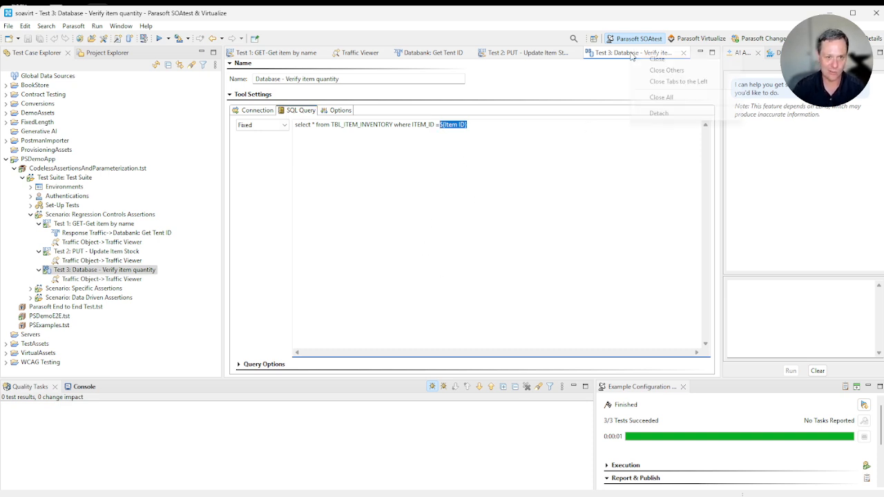
click(676, 82)
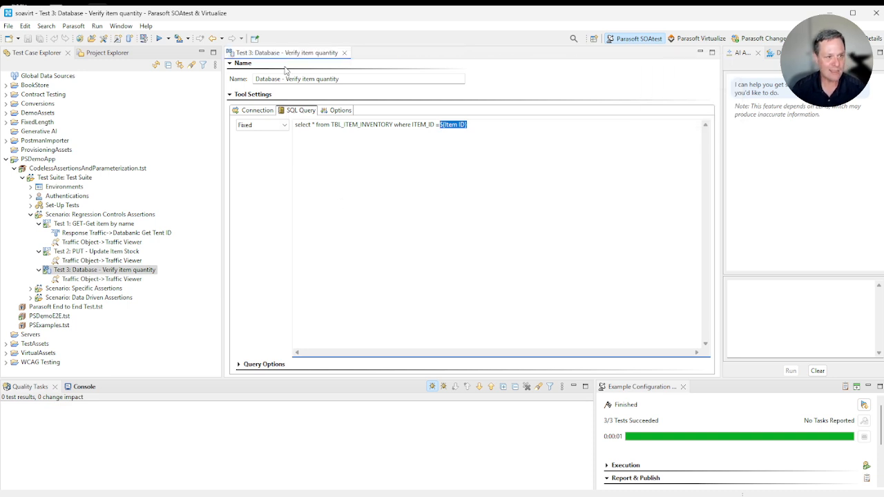
click(345, 53)
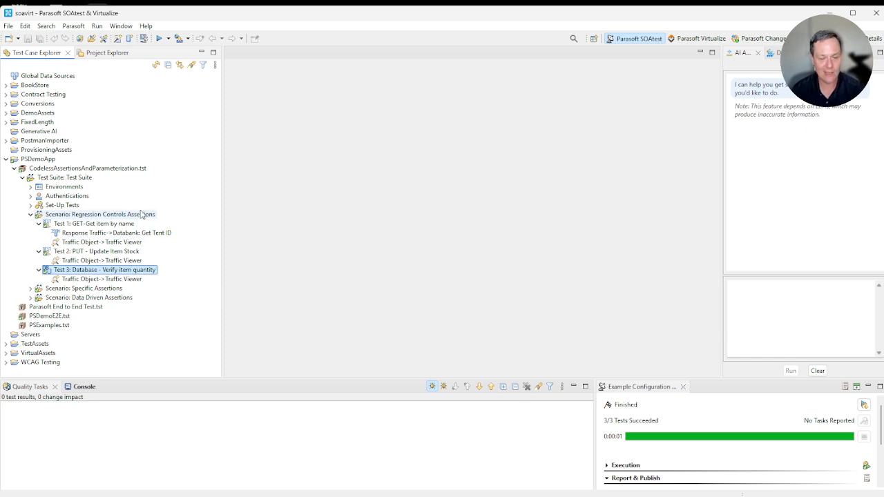
- Create regression controls for the tests in the Regression Controls Assertions scenario
mouse_move(140, 214)
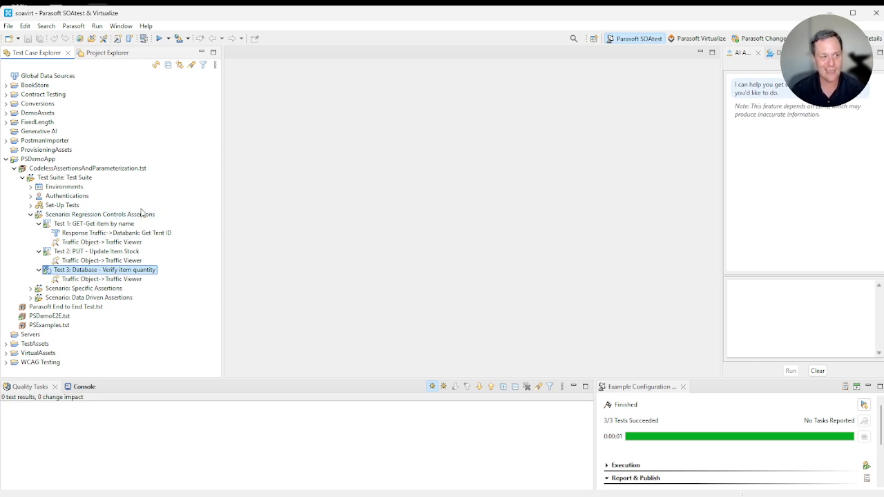
right_click(141, 214)
right_click(127, 215)
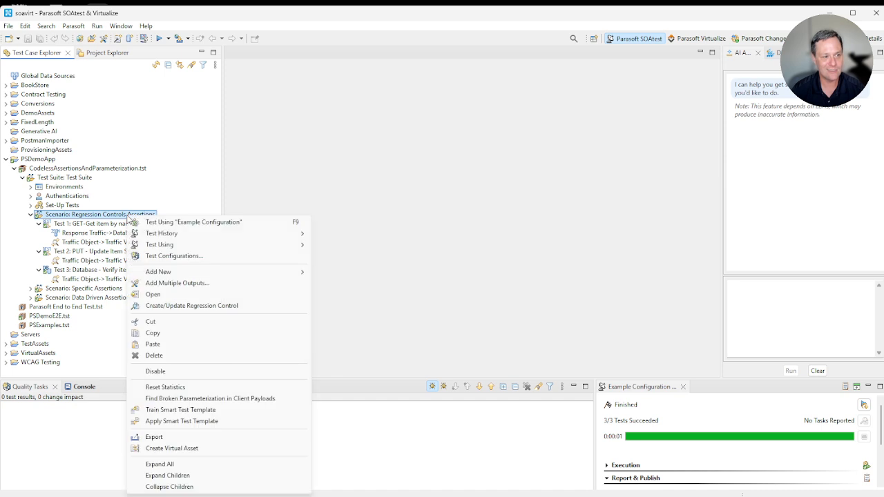
click(187, 308)
click(503, 308)
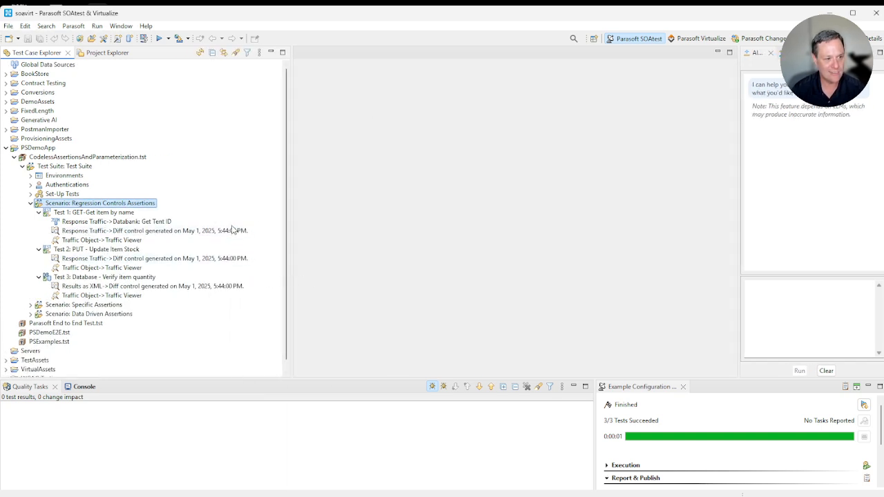
- Check the generated diff controls under the three tests and rerun the Regression Controls Assertions scenario
click(233, 231)
click(231, 259)
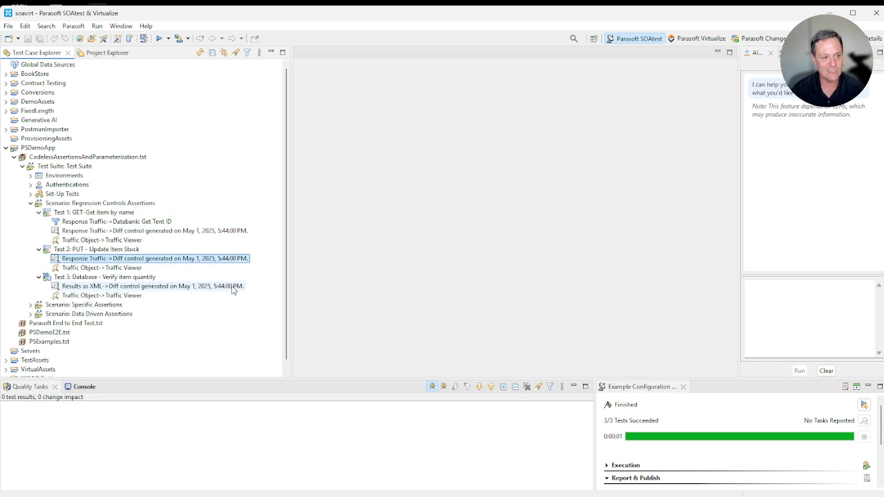
click(232, 287)
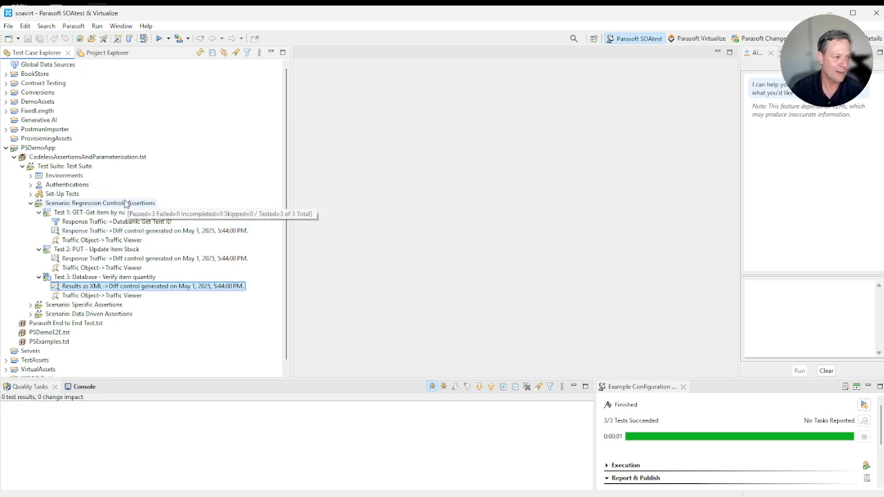
click(126, 204)
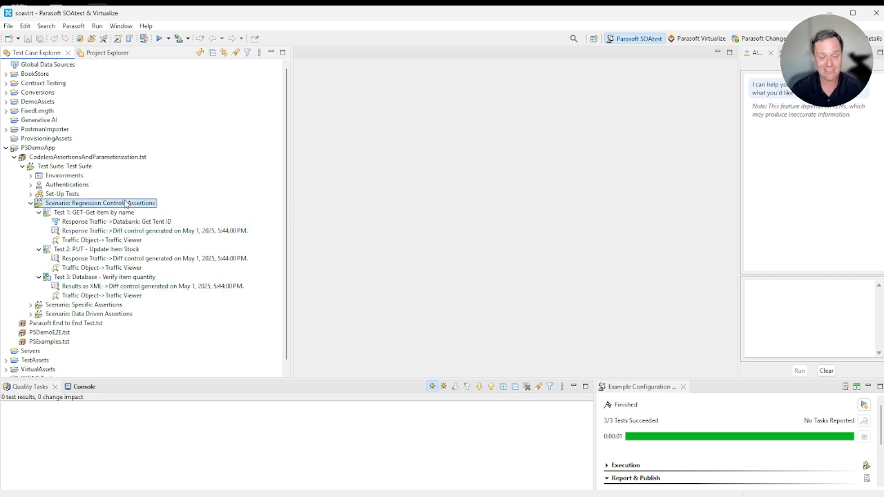
click(159, 38)
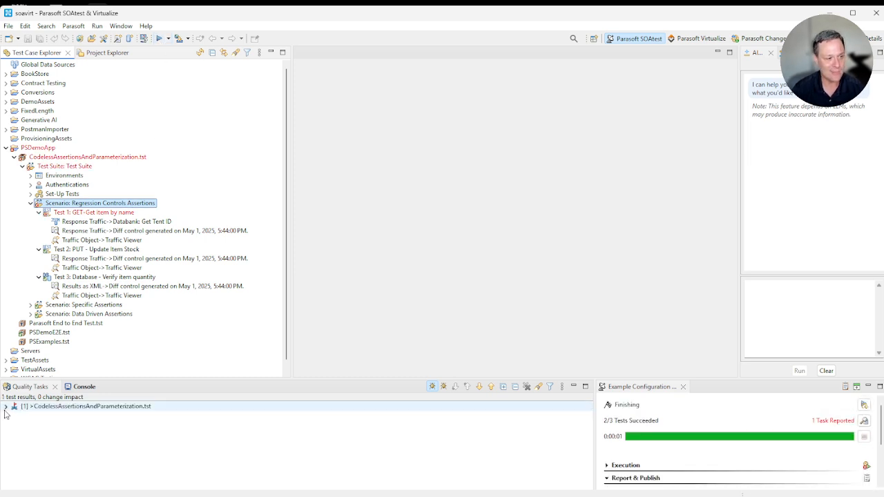
- Examine the expected and actual content differences reported for Test 1: GET-Get item by name
click(130, 427)
double_click(129, 429)
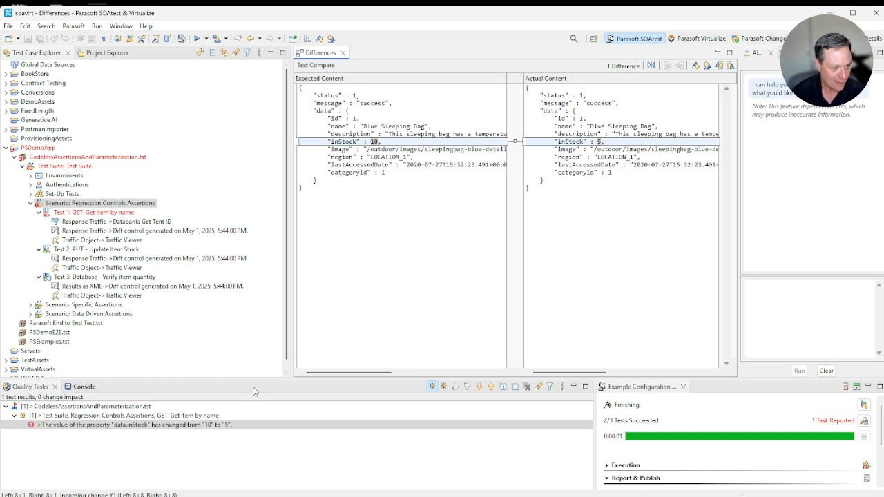
click(221, 425)
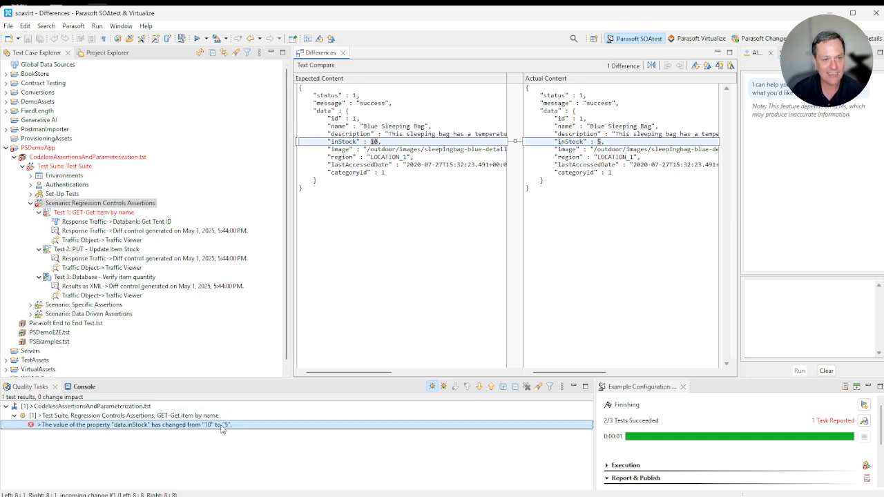
right_click(221, 429)
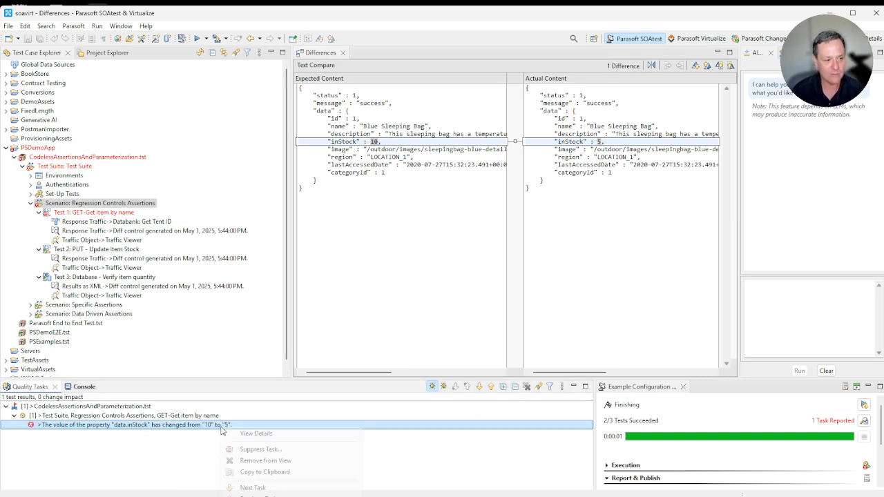
click(434, 319)
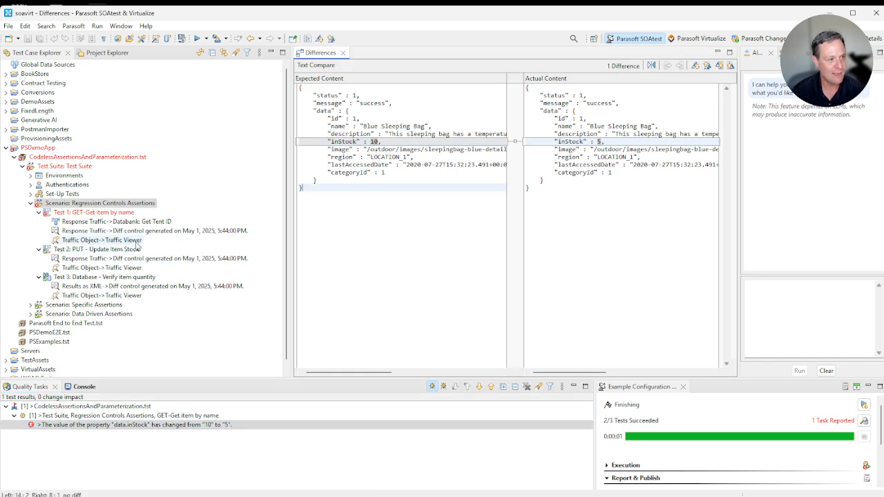
- Update the regression controls of the Regression Controls Assertions scenario and rerun it, closing the differences comparison
click(110, 205)
right_click(110, 205)
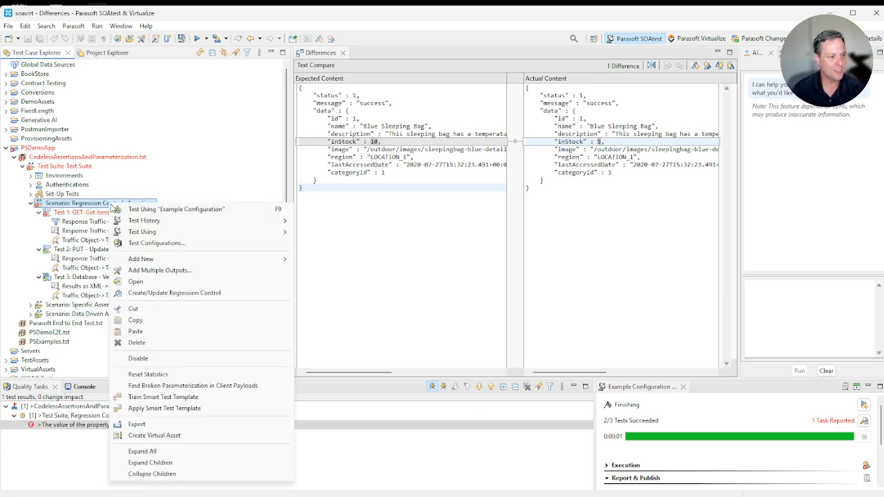
click(181, 294)
click(495, 306)
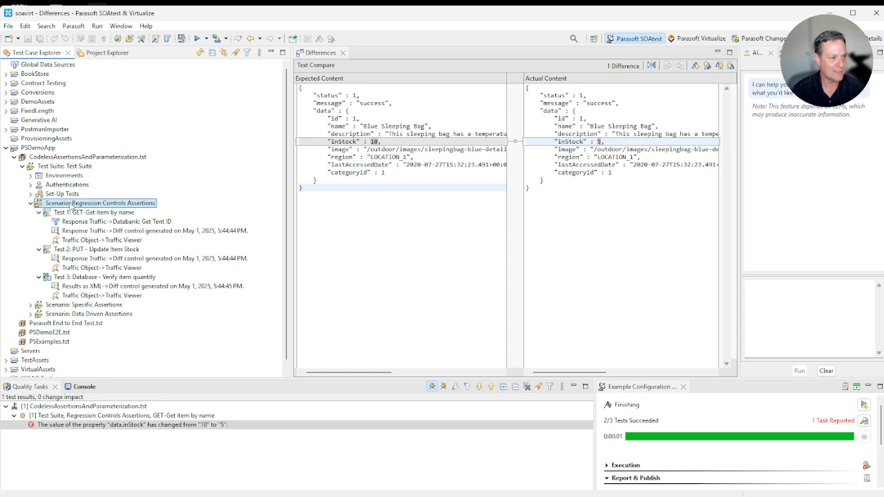
click(197, 38)
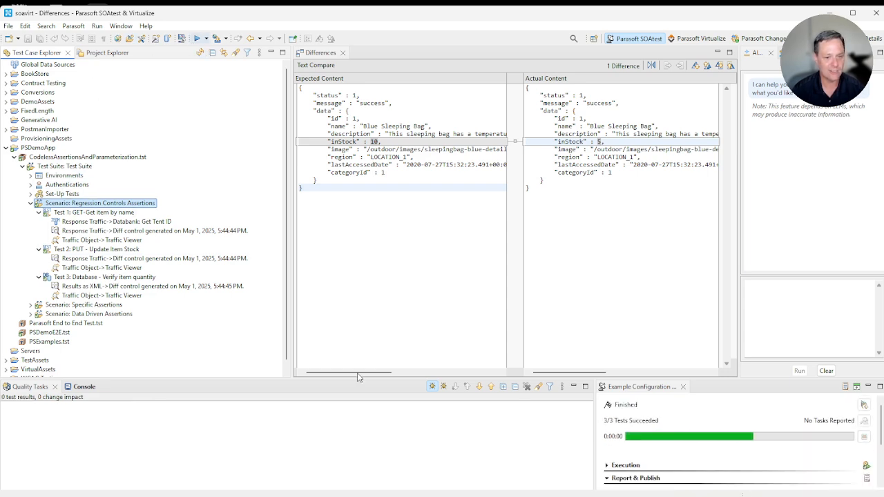
click(343, 53)
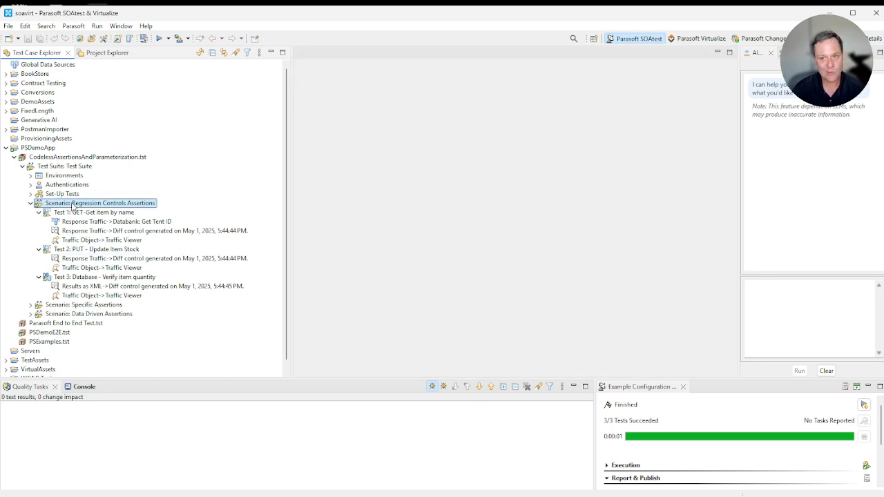
- Evaluate the XPath of the Final Stock column in Test 2's databank under Specific Assertions, and run that scenario
click(30, 204)
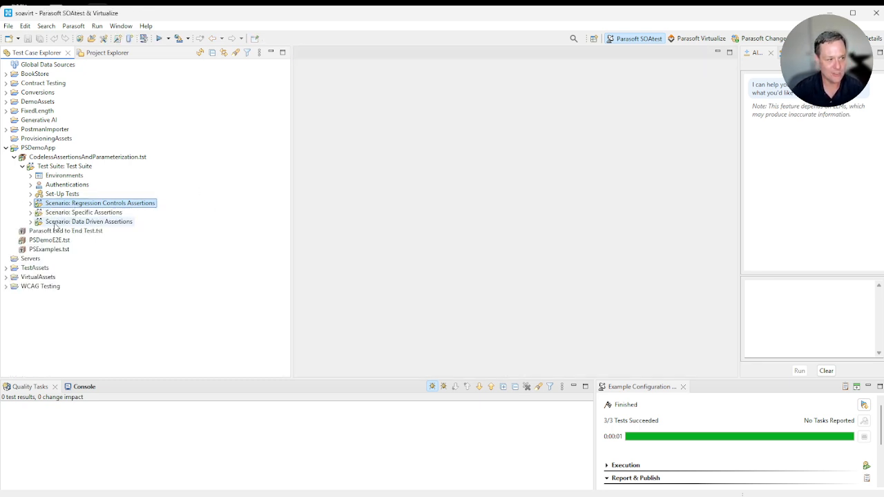
click(30, 212)
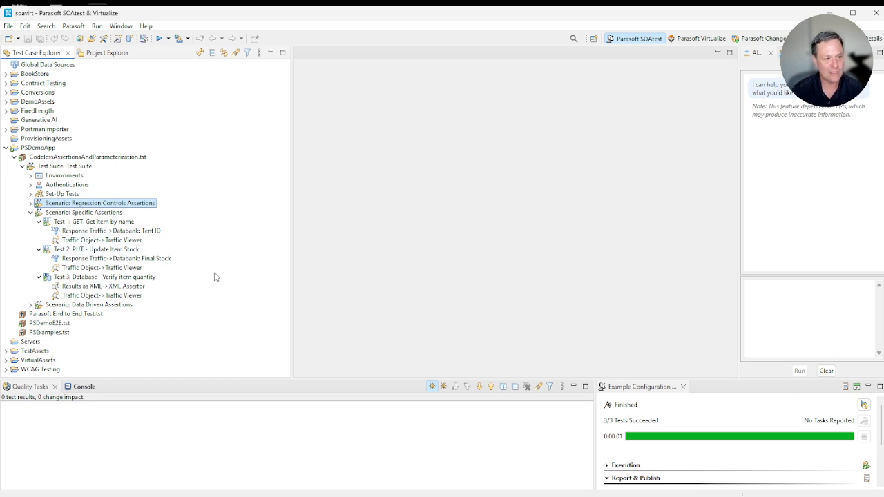
double_click(119, 261)
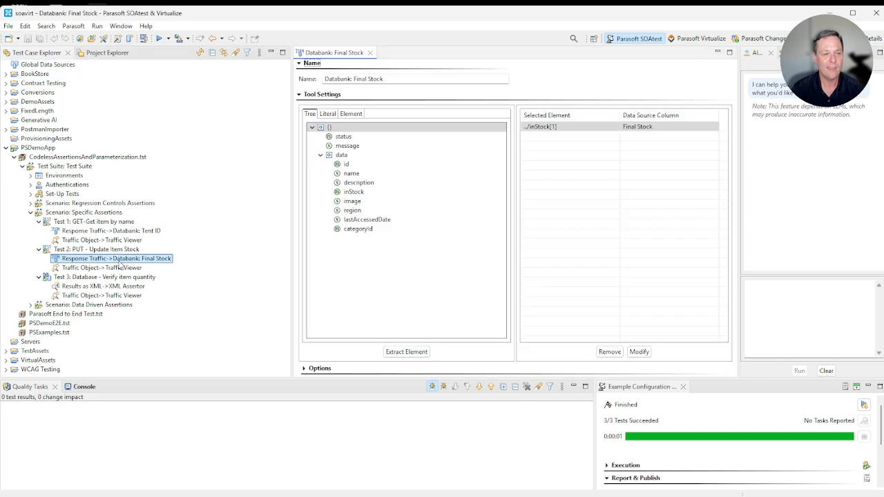
click(356, 192)
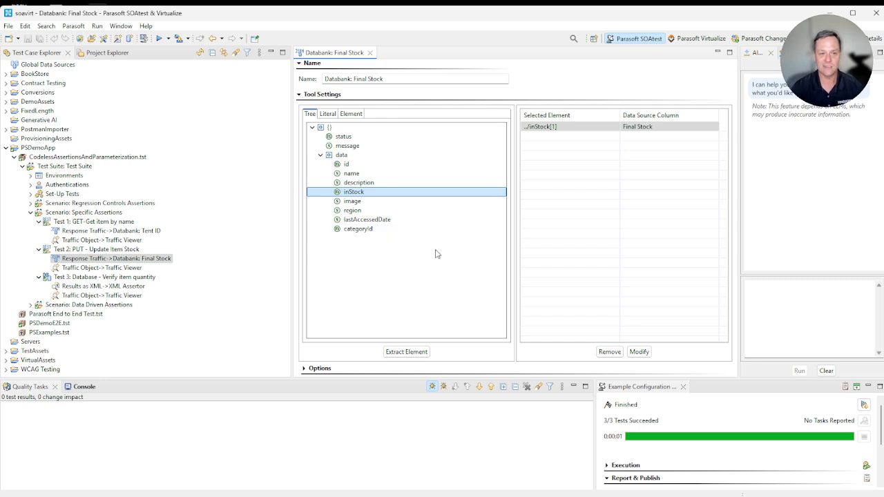
double_click(654, 129)
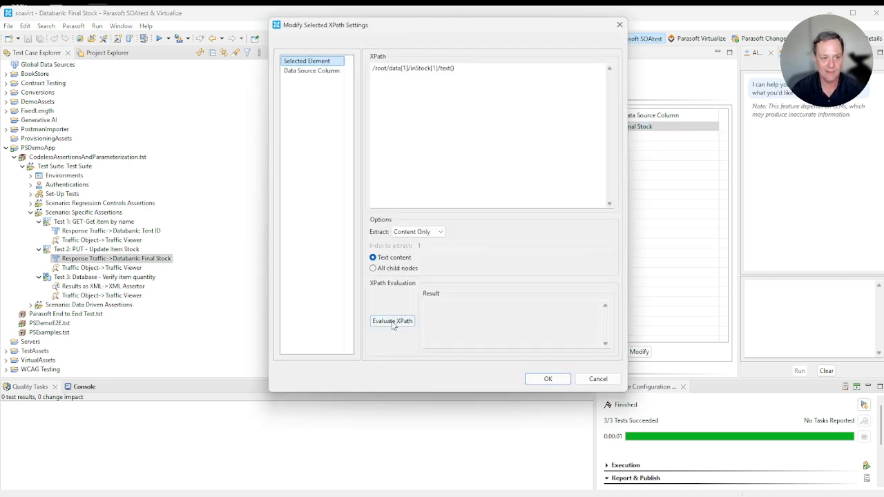
click(392, 321)
double_click(427, 305)
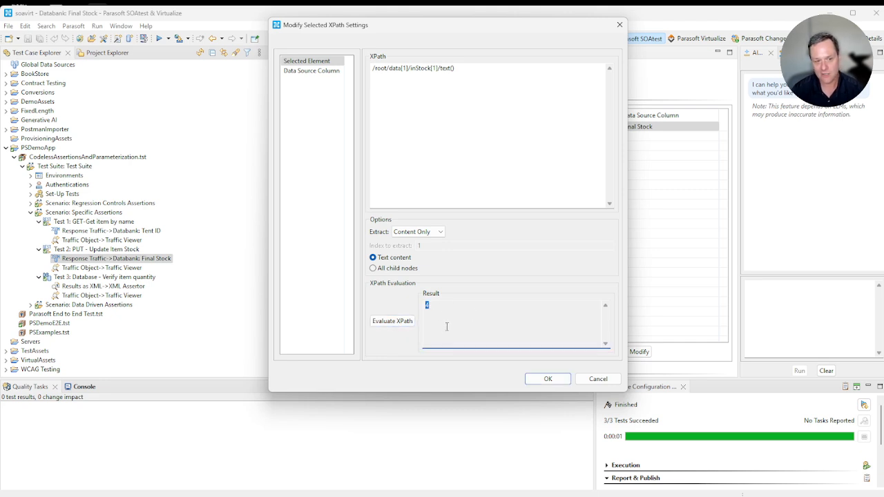
click(548, 379)
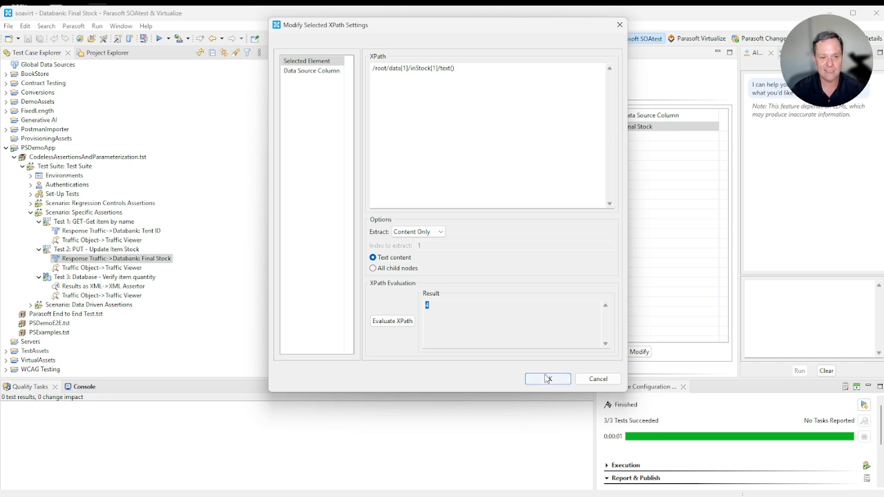
click(549, 380)
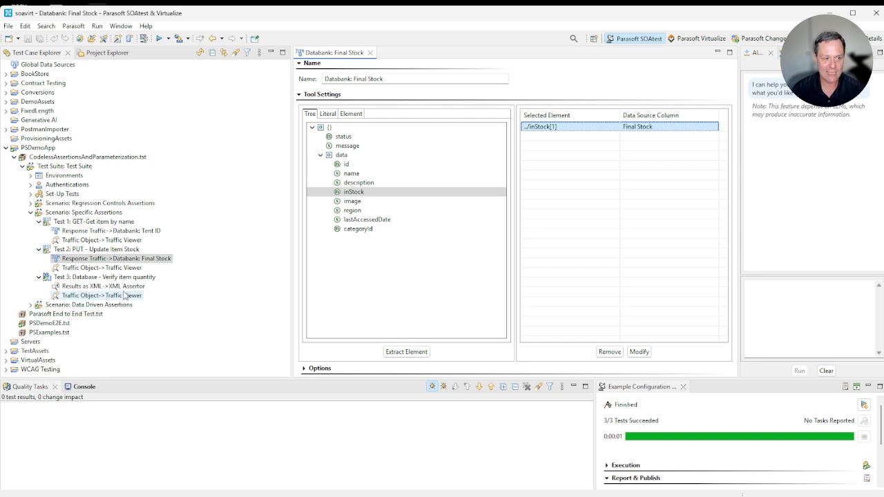
click(86, 212)
click(159, 39)
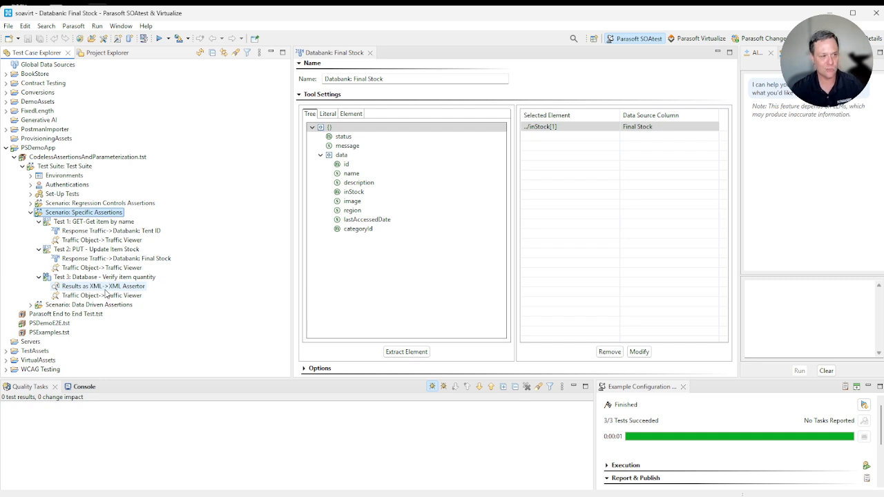
- Add a Numeric Assertion on the IN_STOCK element to the XML Assertor of Test 3: Database - Verify item quantity
double_click(104, 288)
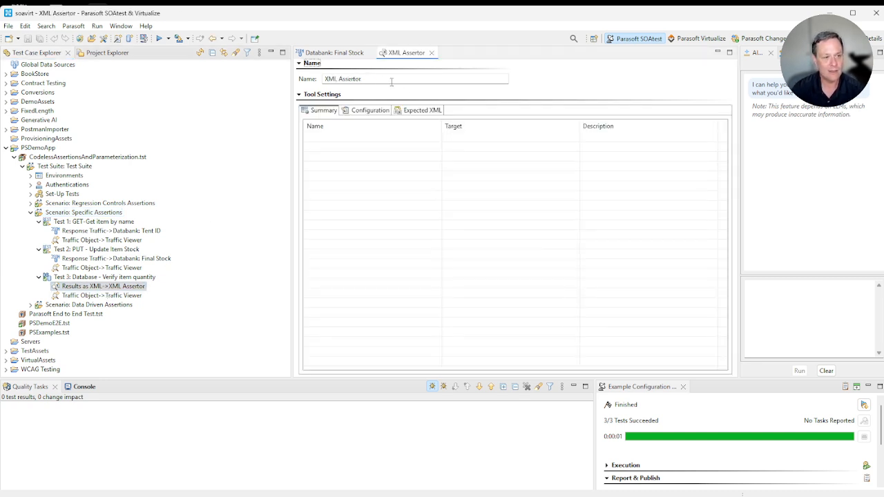
click(372, 110)
click(339, 360)
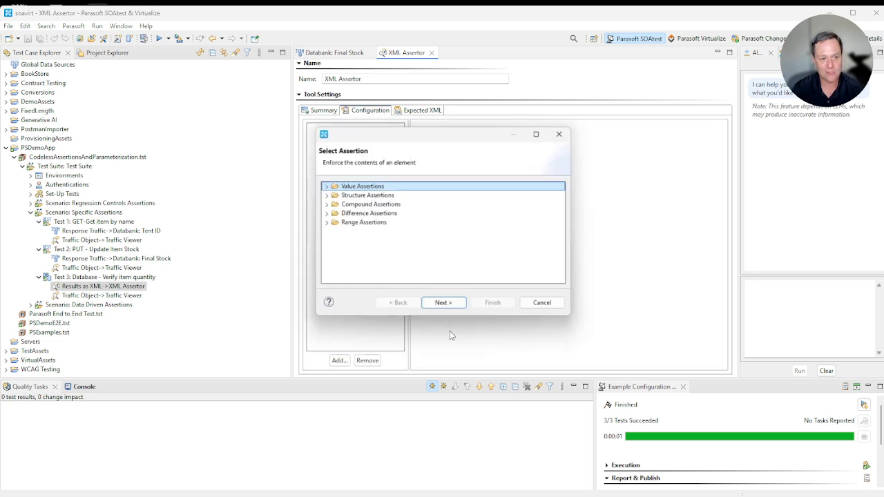
drag(573, 319, 773, 482)
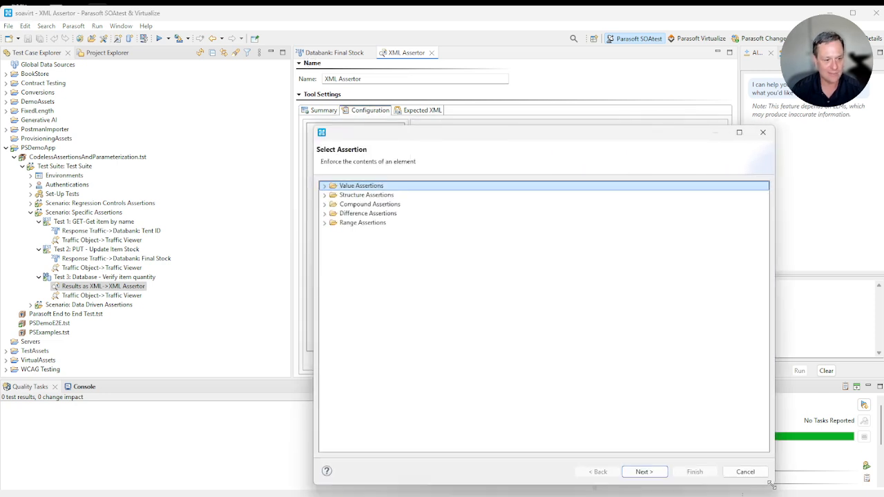
click(324, 186)
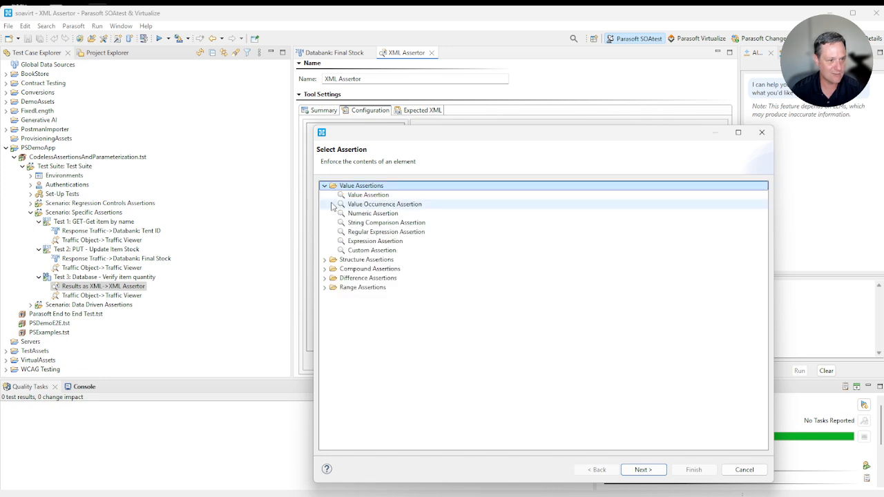
click(324, 259)
click(324, 296)
click(324, 334)
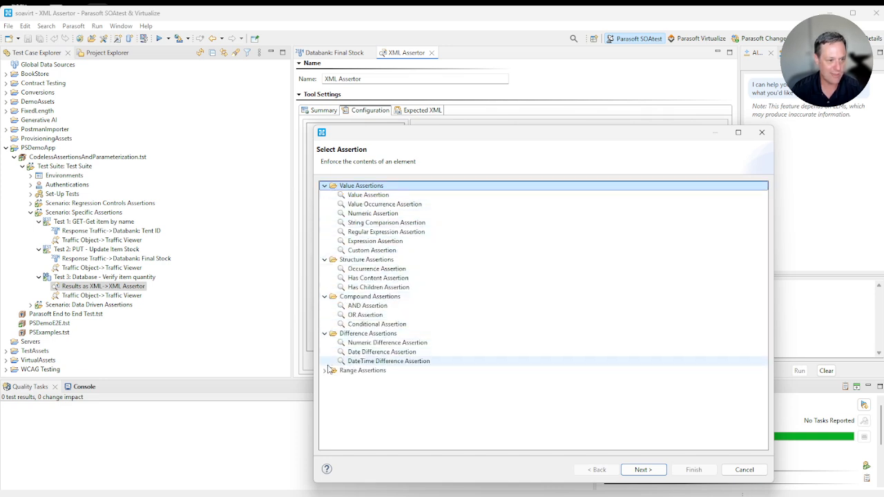
click(325, 371)
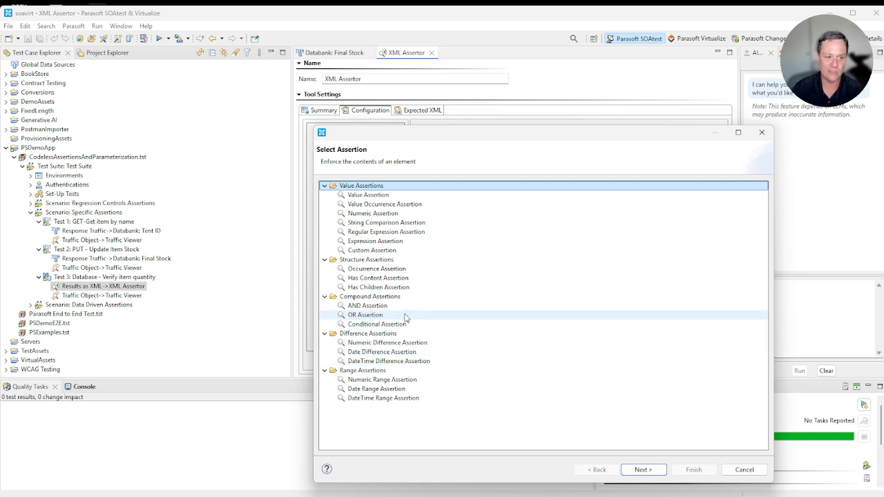
click(388, 214)
click(643, 470)
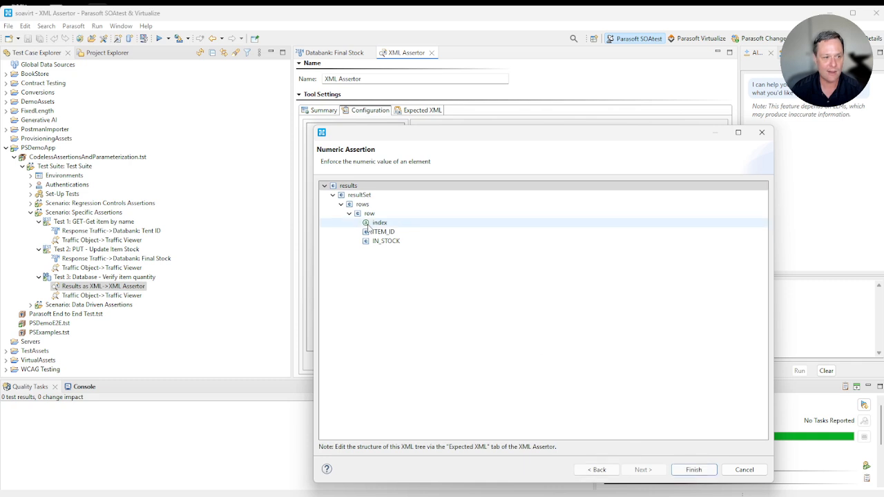
double_click(394, 246)
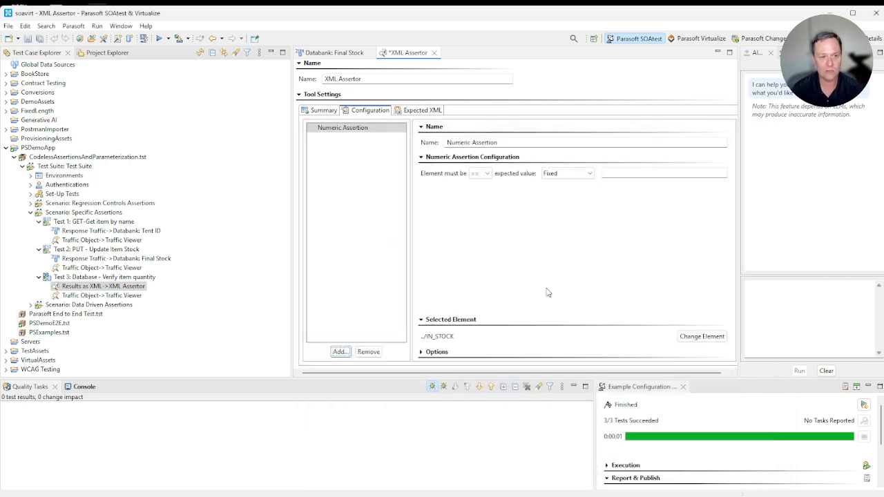
- Set the Numeric Assertion's expected value to Parameterized with Final Stock, save it and run the Specific Assertions scenario
click(584, 174)
click(570, 192)
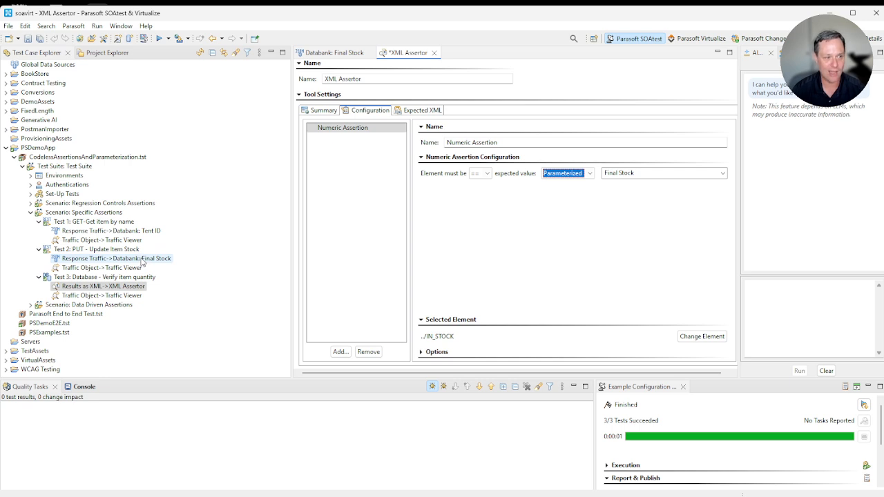
key(ctrl+s)
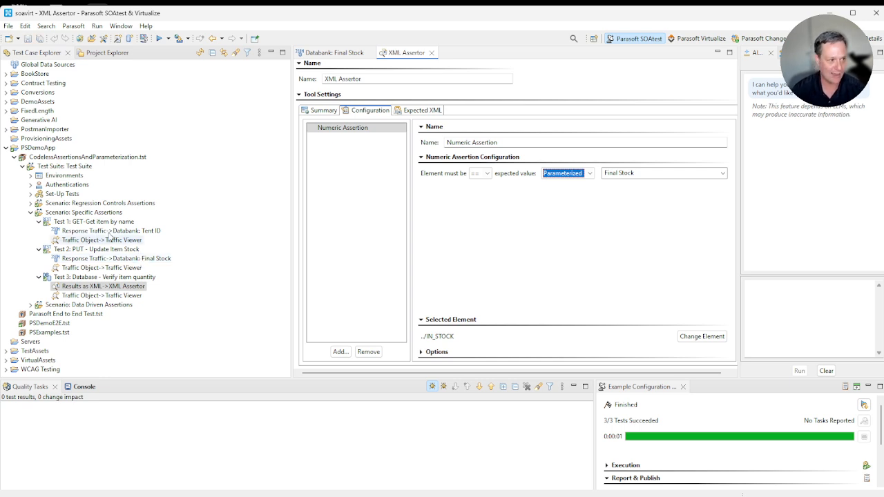
click(101, 215)
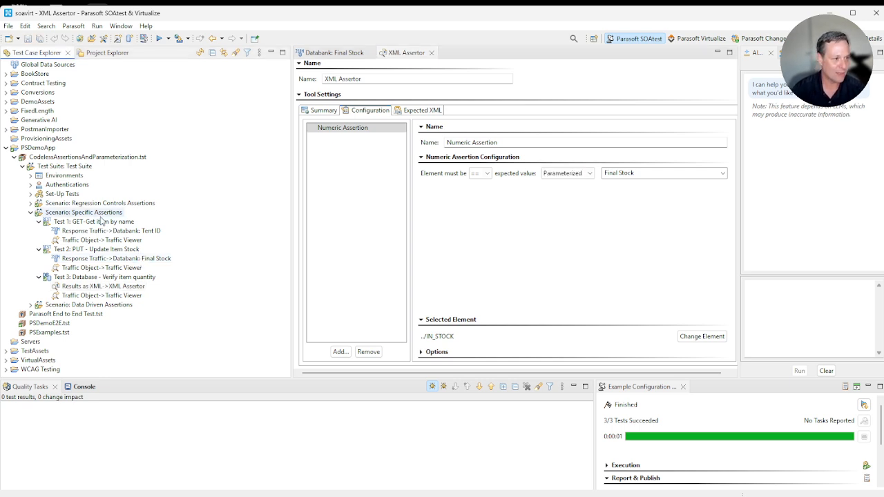
click(160, 40)
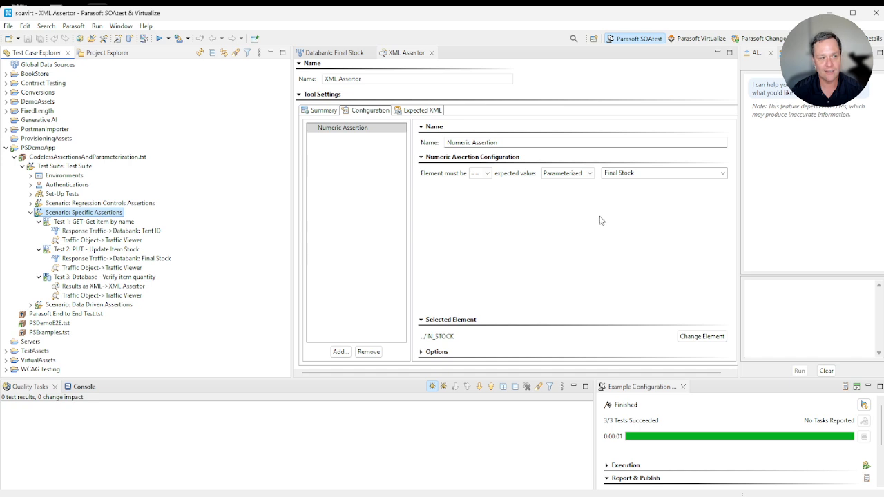
- Change the Numeric Assertion's comparison operator to != and save the XML Assertor
click(487, 173)
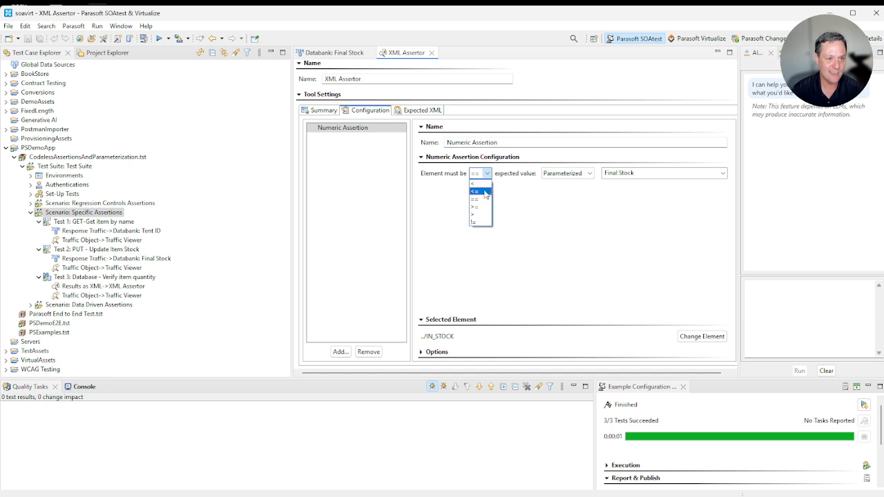
click(481, 229)
key(ctrl+s)
- Rerun the Specific Assertions scenario and examine the details of the Numeric Assertion task reported for Test 3
click(121, 214)
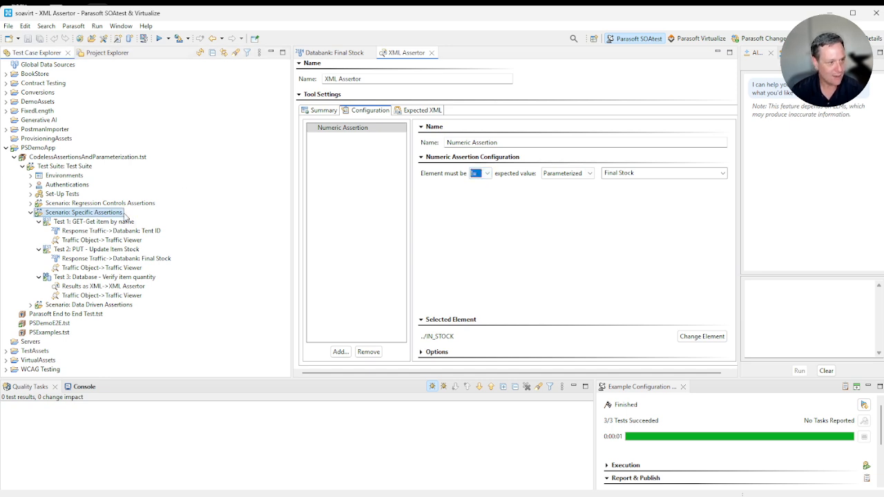
click(161, 39)
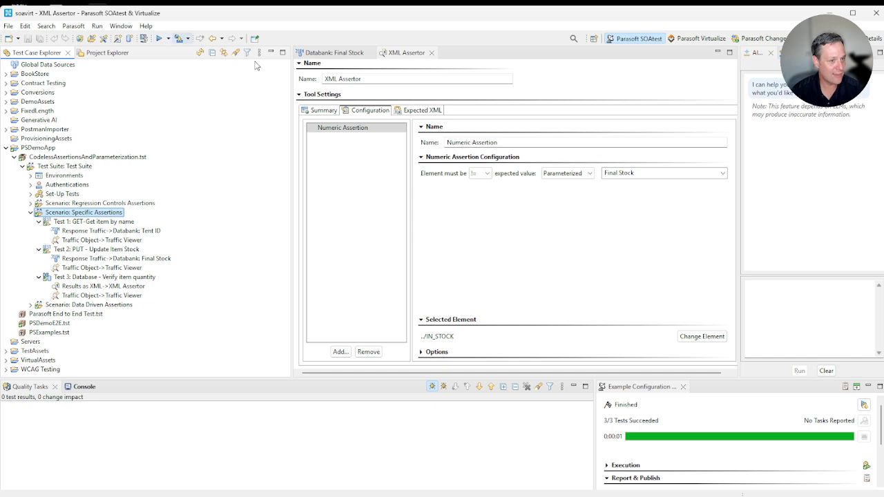
click(158, 39)
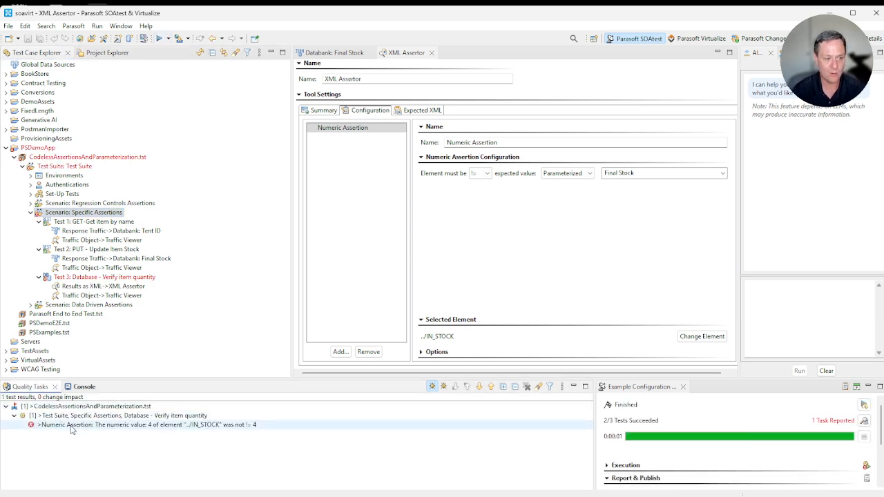
double_click(71, 425)
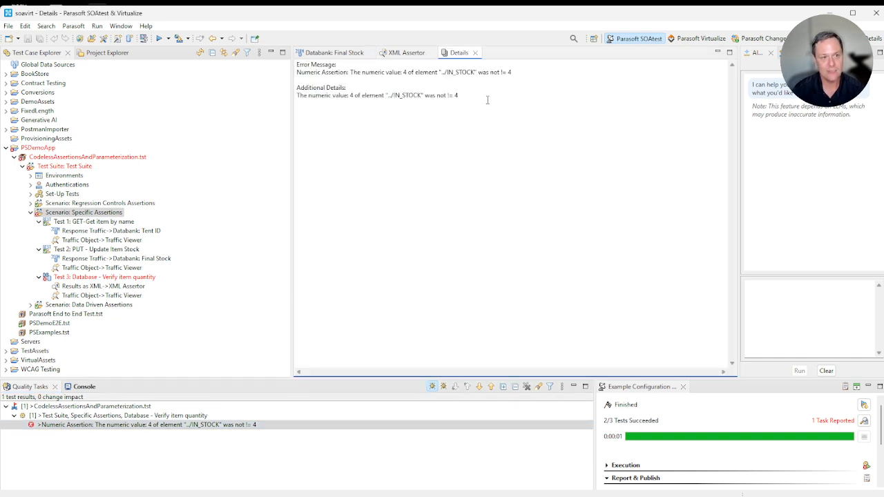
drag(487, 100, 478, 65)
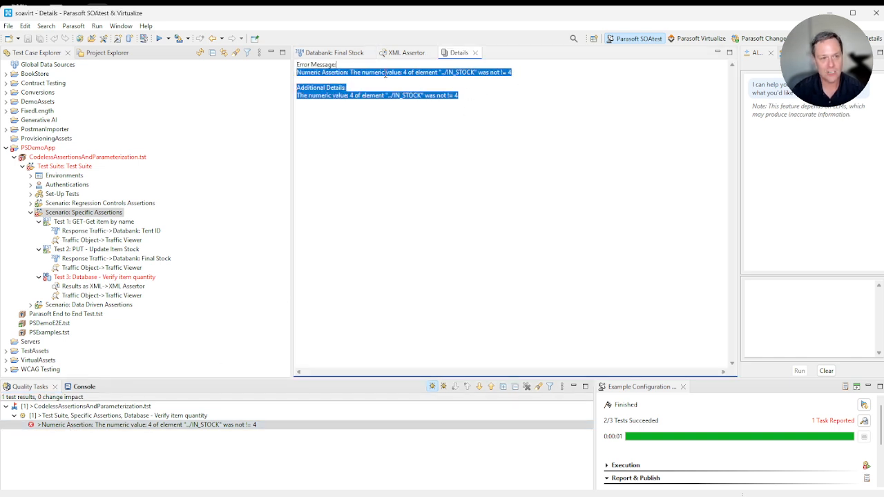
- Set the Numeric Assertion's comparison operator to ==, save the XML Assertor and rerun the Specific Assertions scenario
click(475, 53)
click(487, 175)
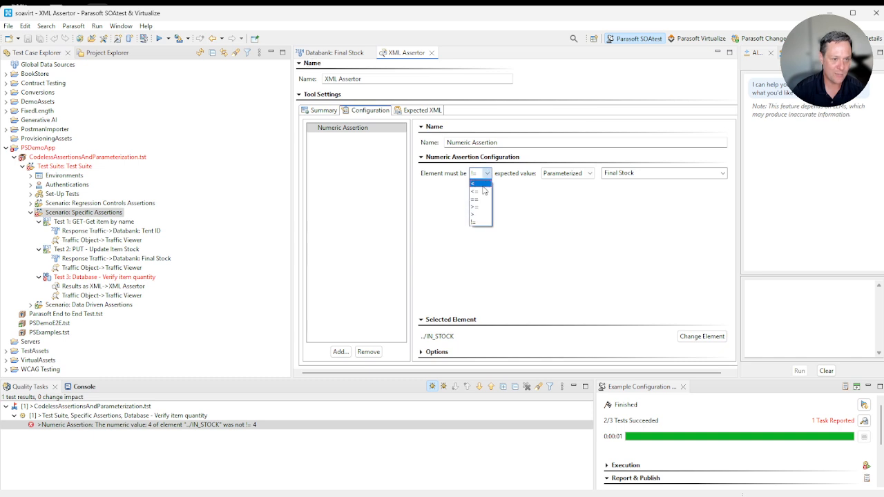
click(487, 202)
click(80, 213)
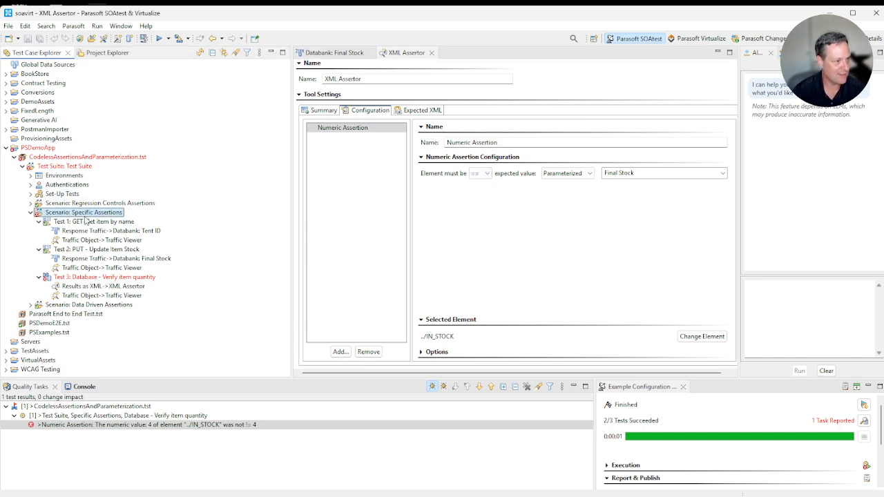
click(162, 39)
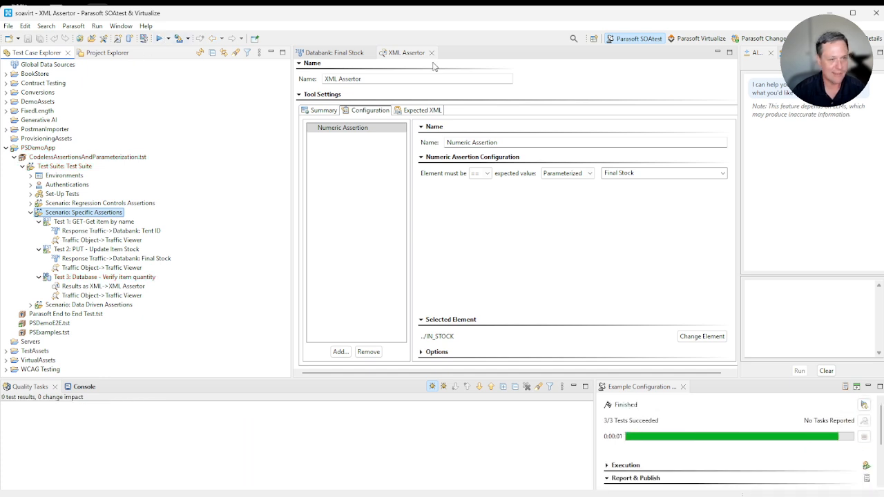
- Close the open editors, collapse the Specific Assertions scenario and expand the Data Driven Assertions scenario
click(431, 54)
click(369, 53)
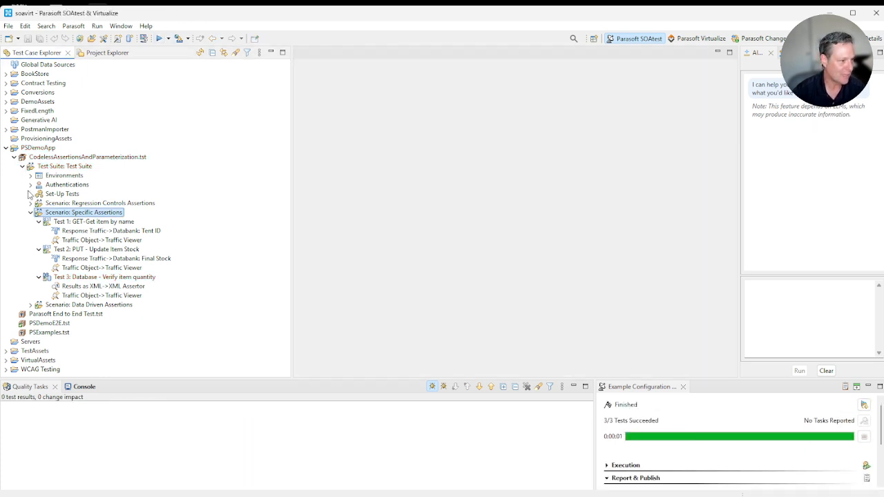
click(30, 212)
click(30, 222)
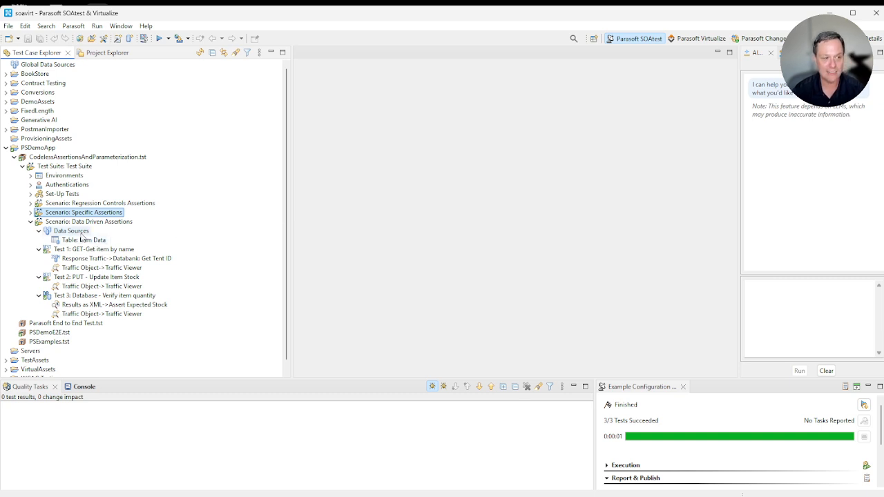
- Review the data source types offered for a new data source in the Data Driven Assertions scenario without creating one
right_click(82, 232)
mouse_move(138, 241)
click(304, 240)
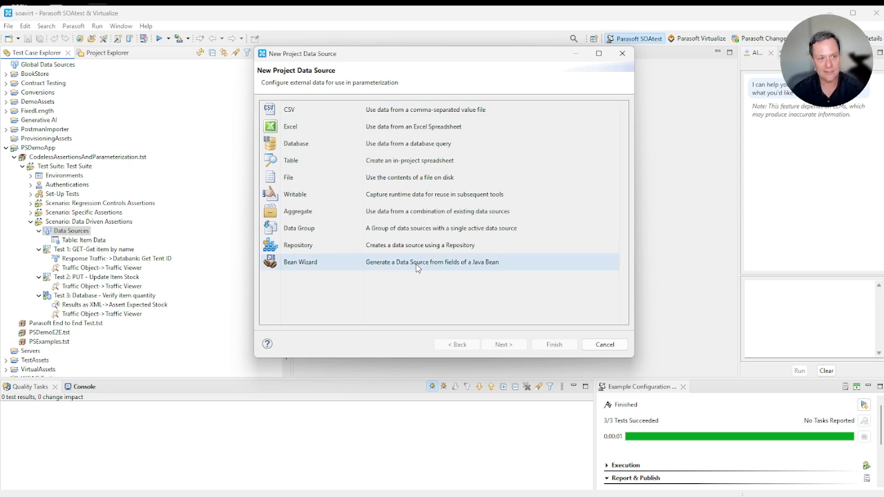
click(604, 344)
- Open the Item Data table and examine the entries in its Item Name and Expected Stock columns
double_click(84, 240)
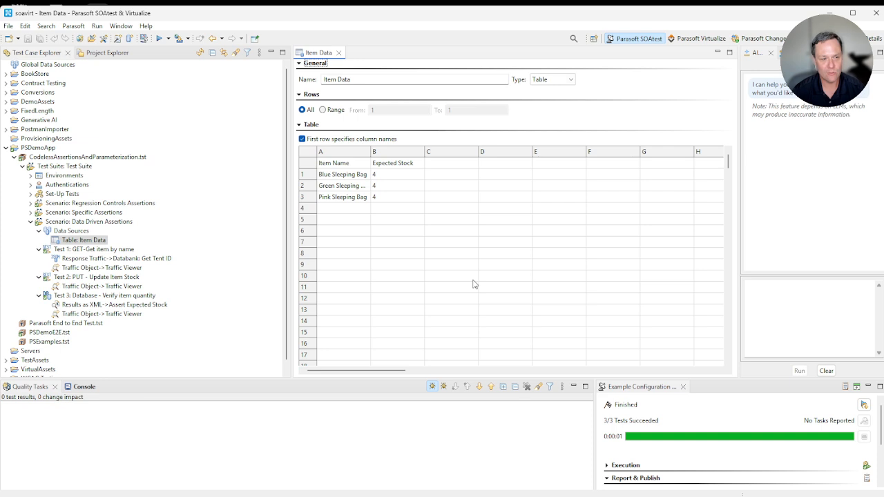
click(358, 174)
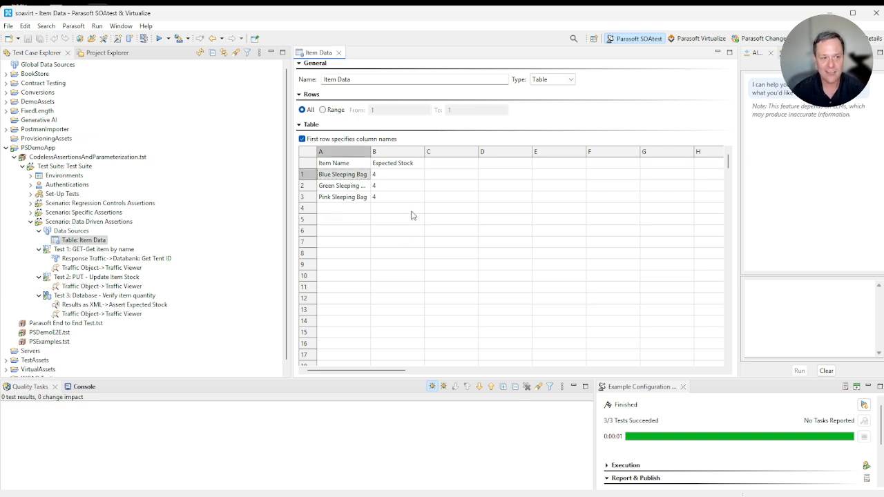
click(348, 186)
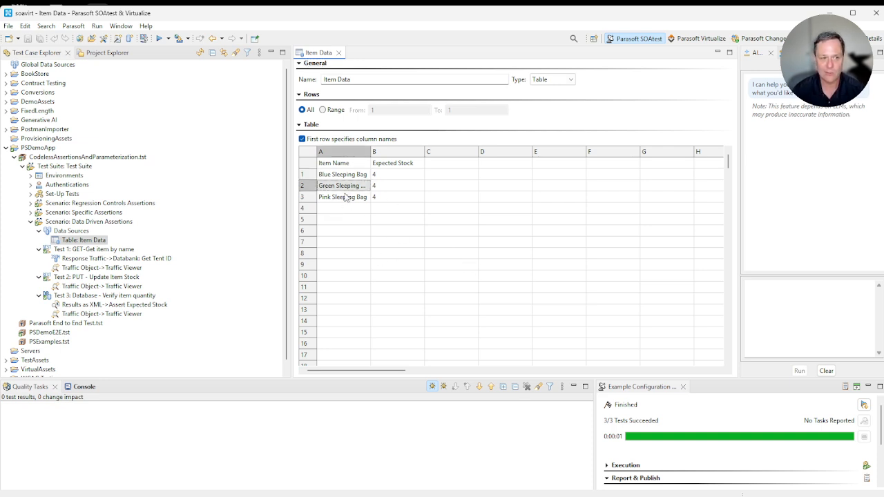
click(348, 196)
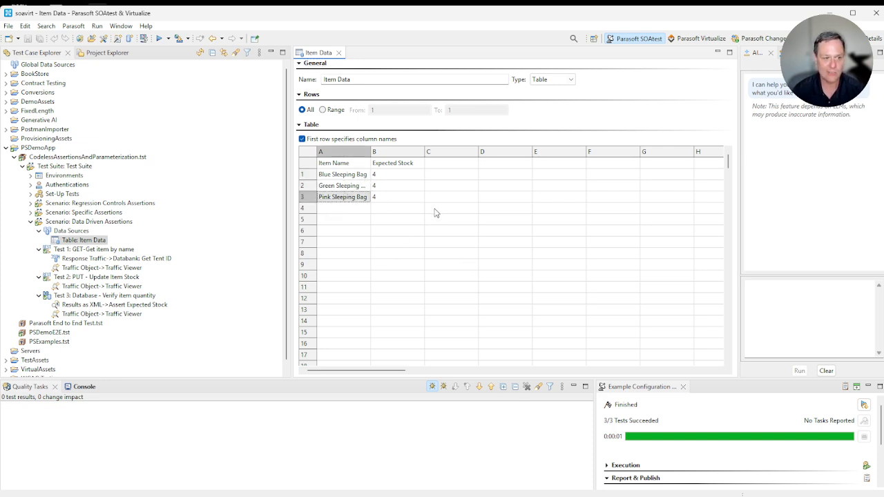
click(416, 176)
click(413, 187)
click(415, 176)
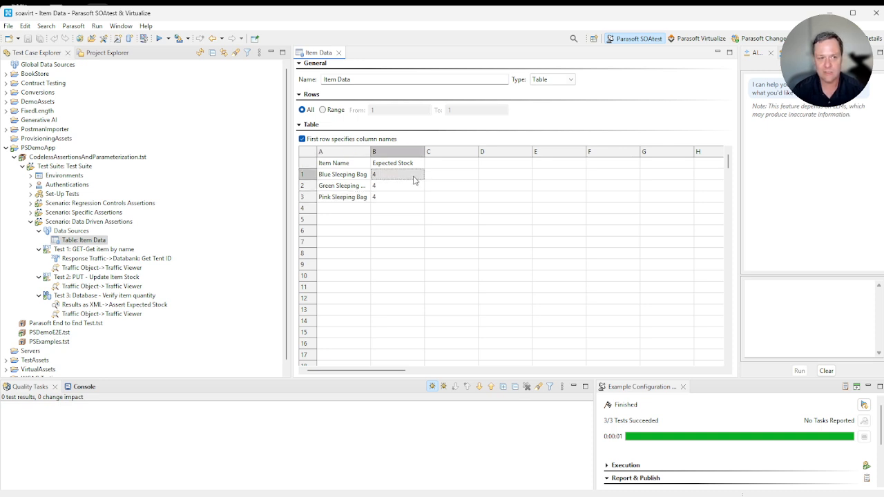
click(413, 162)
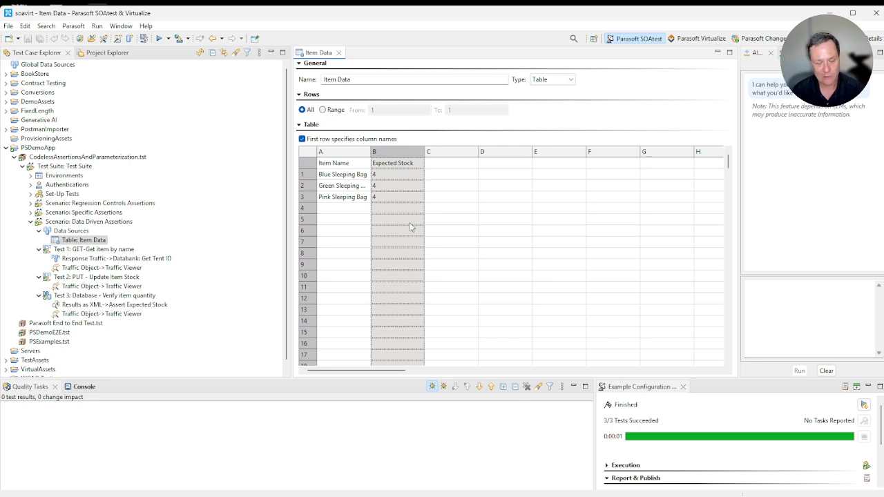
- Open Test 1: GET-Get item by name, check its fixed itemName value and run the Data Driven Assertions scenario
double_click(110, 250)
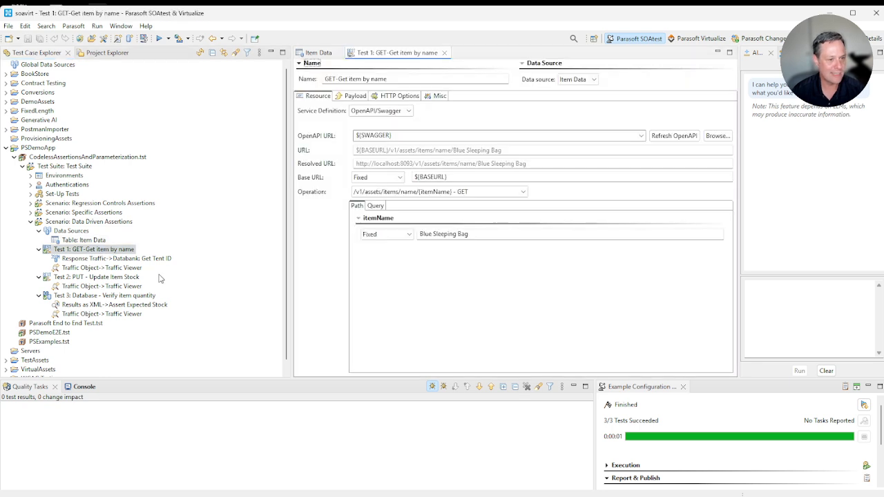
click(505, 234)
click(83, 222)
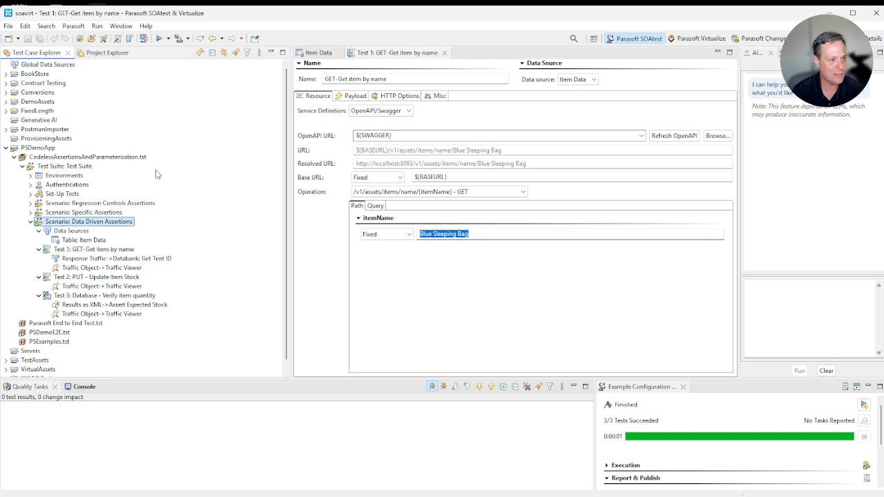
click(159, 40)
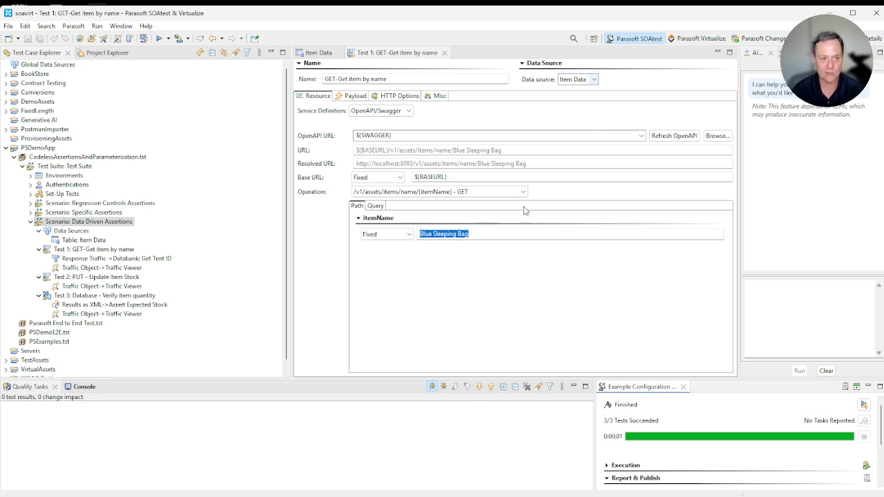
- Set Test 1's itemName path parameter to Parameterized with the Item Name column of Item Data and save the test
click(408, 236)
click(406, 253)
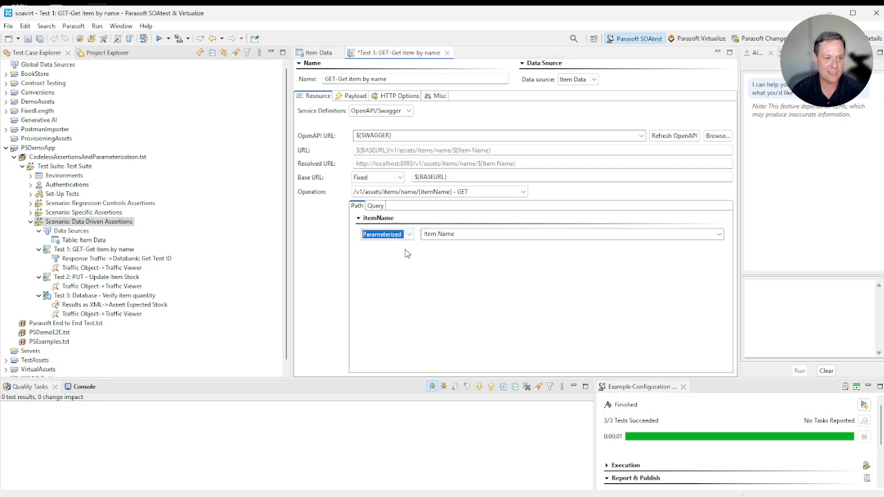
click(318, 53)
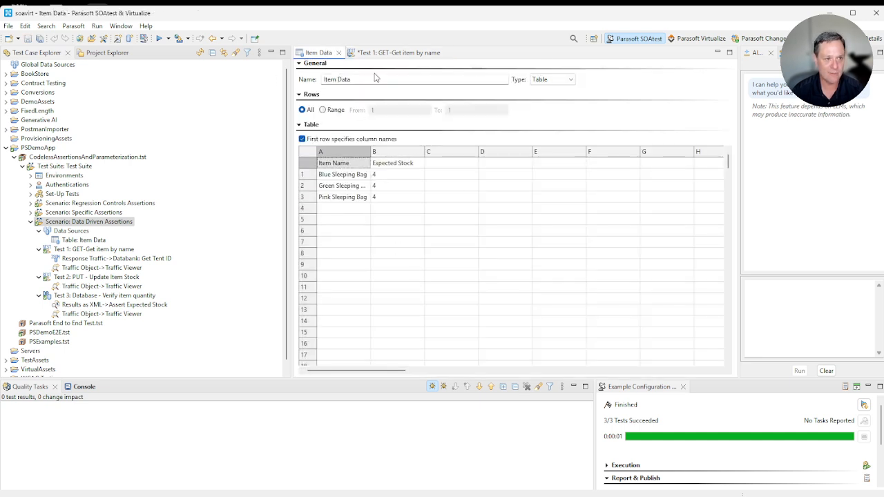
click(395, 52)
key(ctrl+s)
- Rerun the Data Driven Assertions scenario with the parameterized item name and check the test results
click(86, 222)
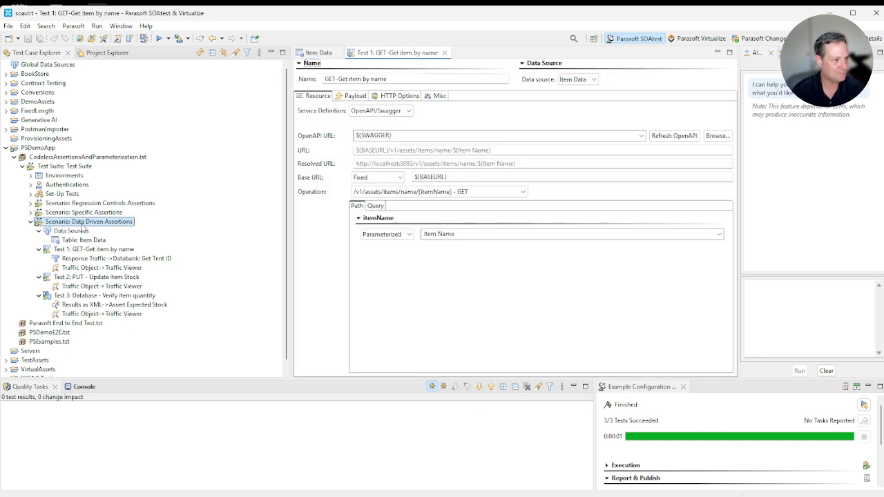
click(159, 38)
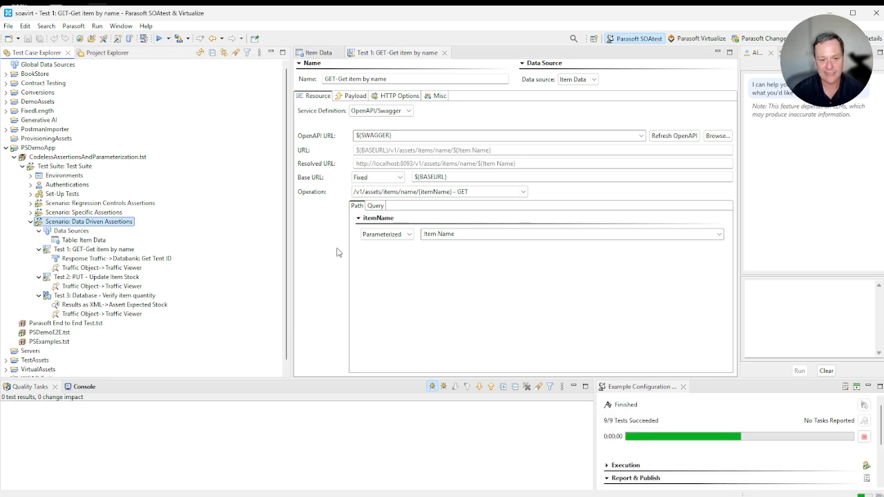
click(670, 434)
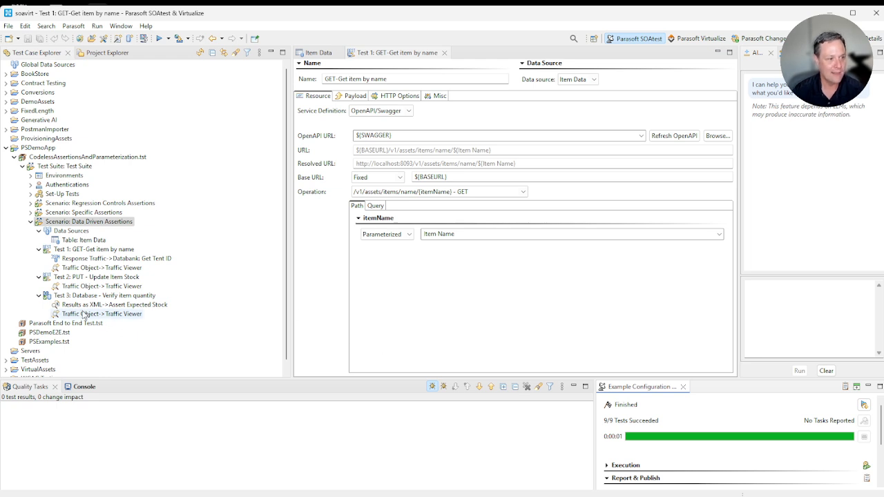
- Set the Numeric Assertion's expected value in Test 3's Assert Expected Stock to Parameterized with Expected Stock and save it
click(89, 277)
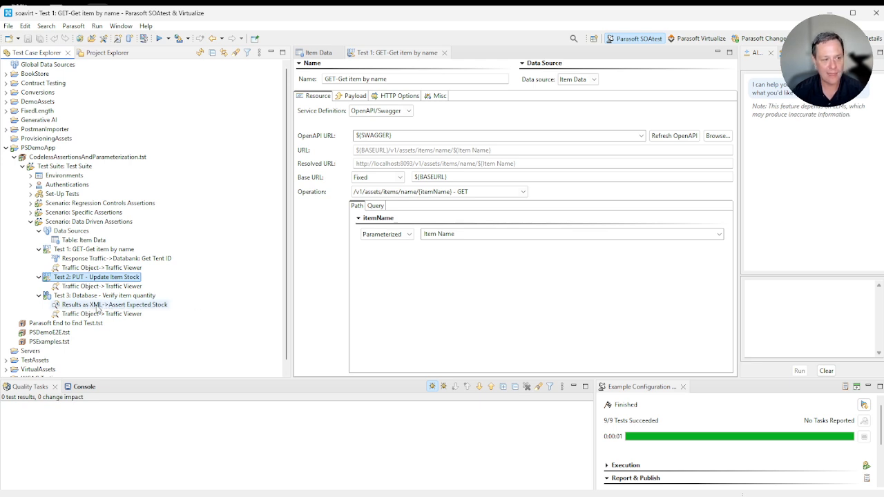
double_click(153, 309)
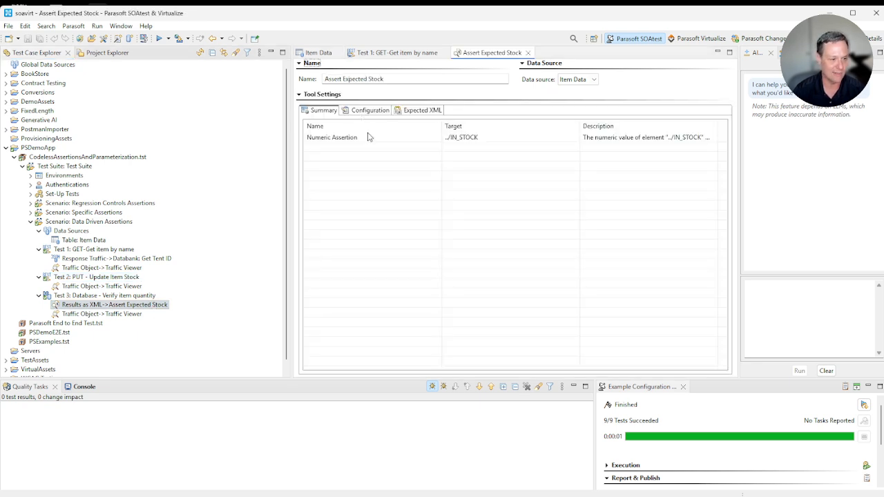
double_click(369, 137)
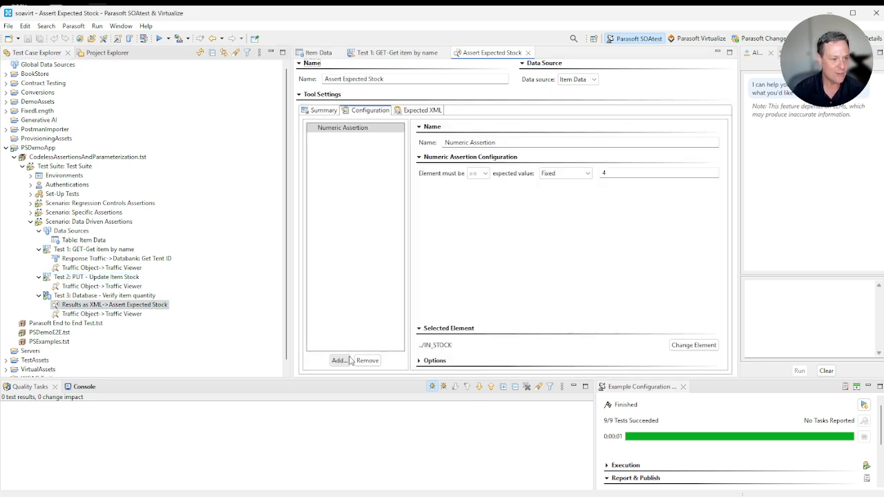
click(588, 176)
click(570, 192)
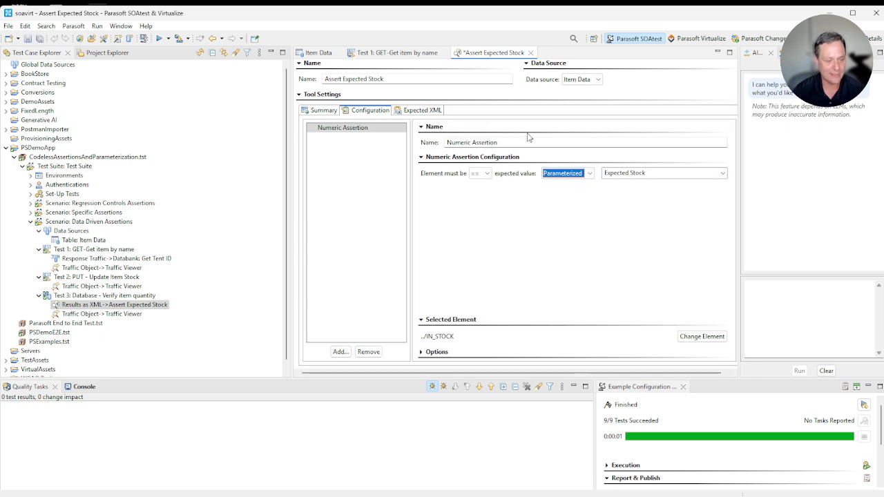
key(ctrl+s)
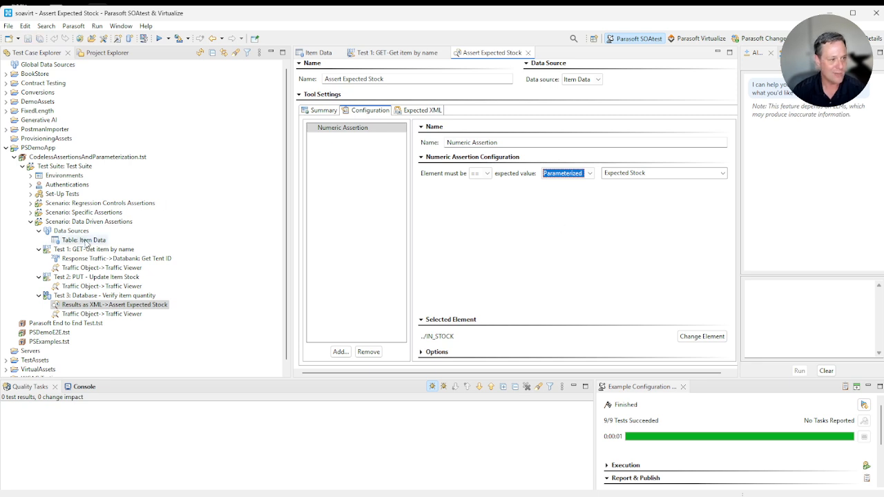
- Check the Expected Stock column of the Item Data table and rerun the Data Driven Assertions scenario
double_click(87, 243)
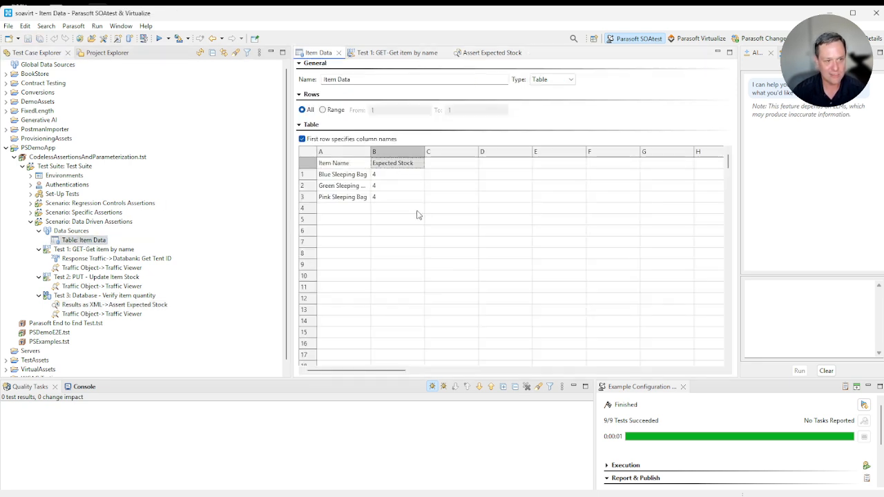
click(88, 222)
click(159, 39)
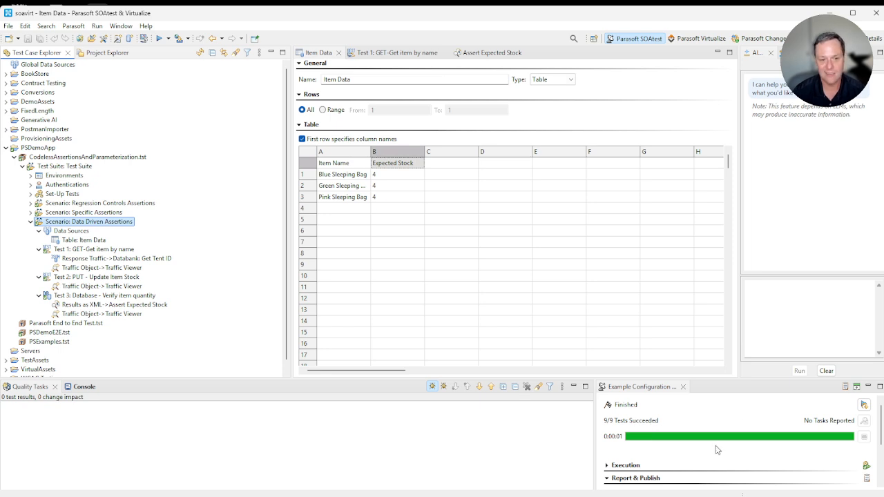
- Set the Expected Stock in row 2 of the Item Data table to 5, save it and rerun the Data Driven Assertions scenario
click(400, 190)
text(5)
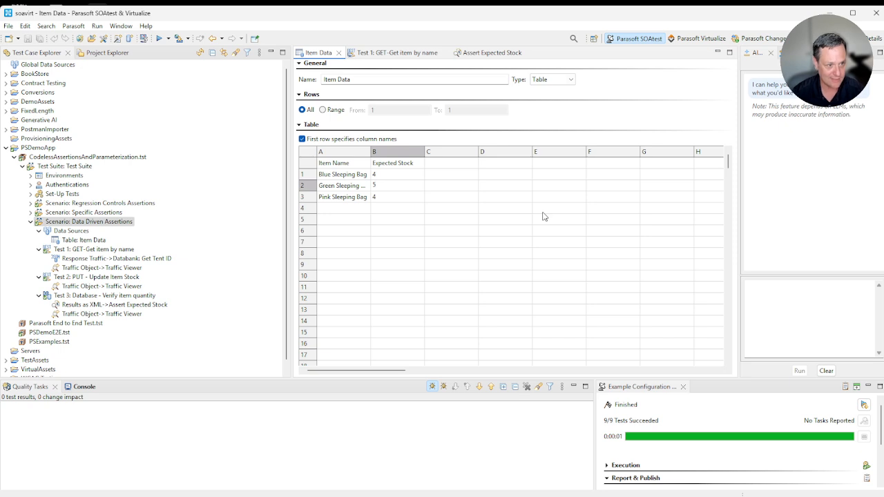
click(379, 334)
click(97, 223)
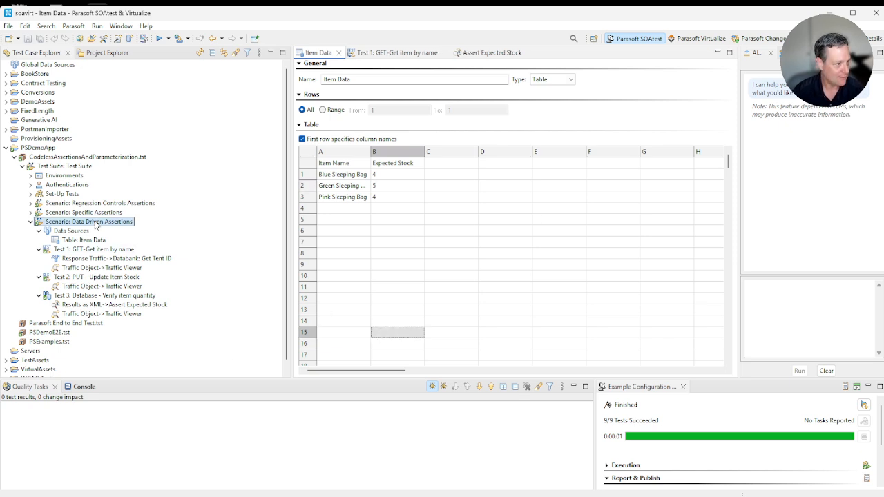
click(158, 38)
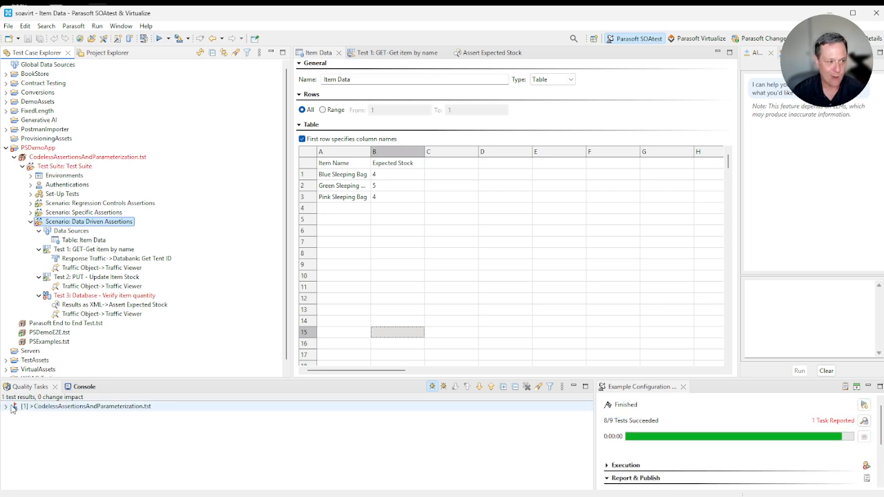
- Expand the reported quality task for Database - Verify item quantity and examine its Numeric Assertion error details
click(11, 408)
double_click(76, 425)
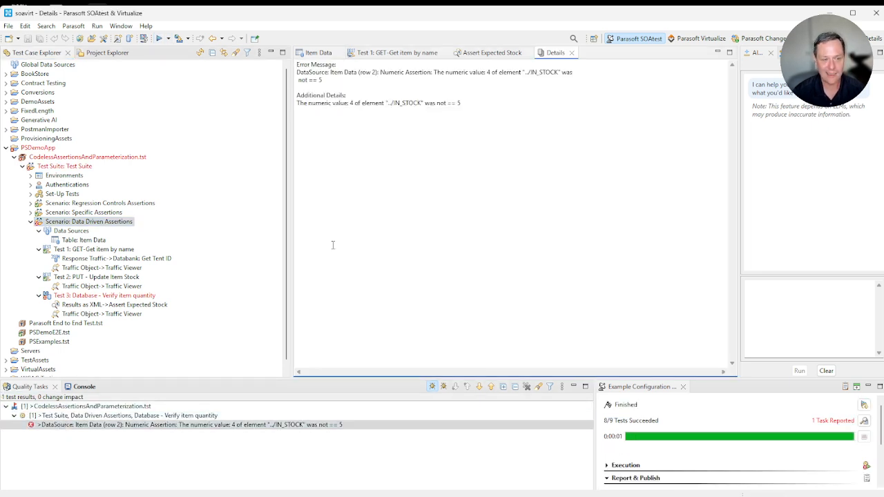
drag(456, 114, 395, 90)
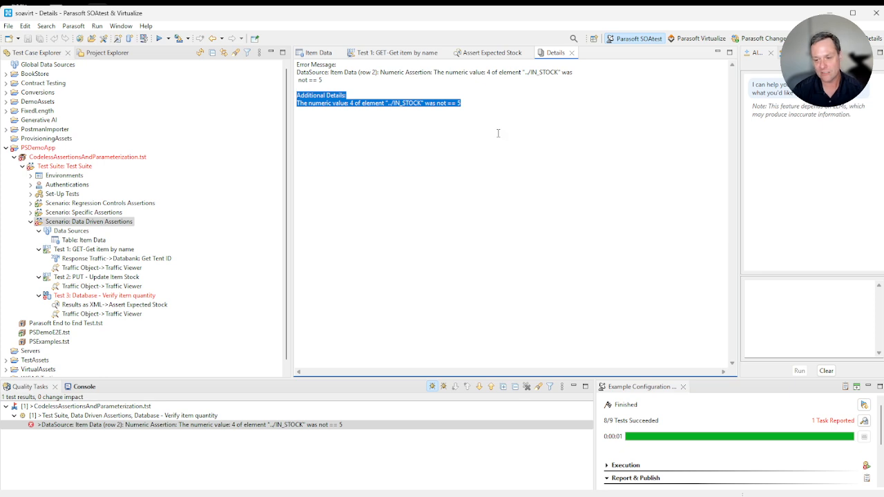
- Close the error details and the Assert Expected Stock, Test 1 and Item Data editors
click(571, 53)
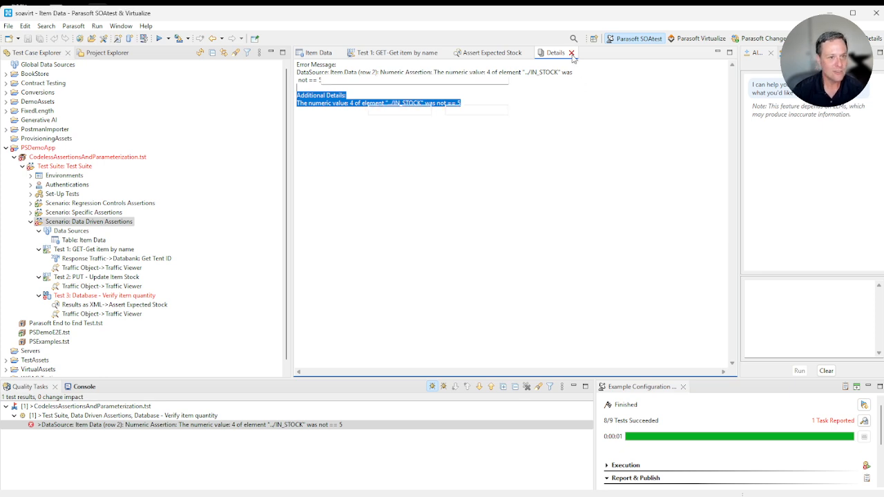
click(530, 53)
click(446, 54)
click(339, 53)
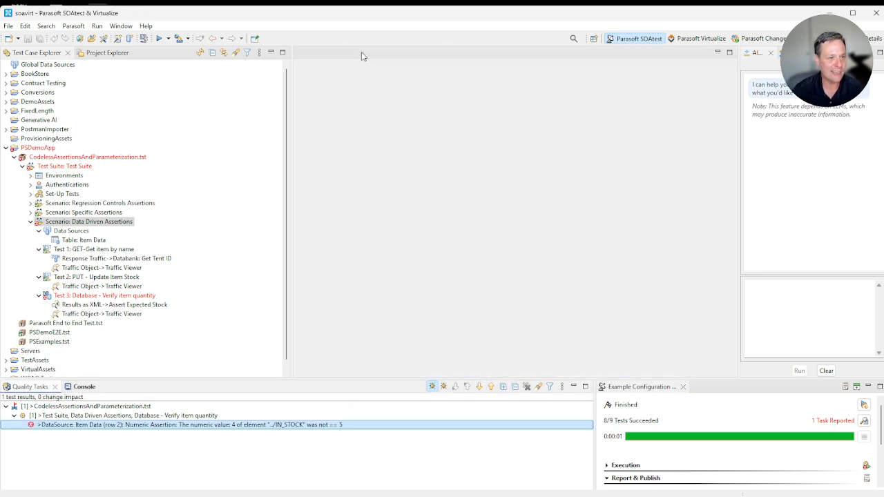